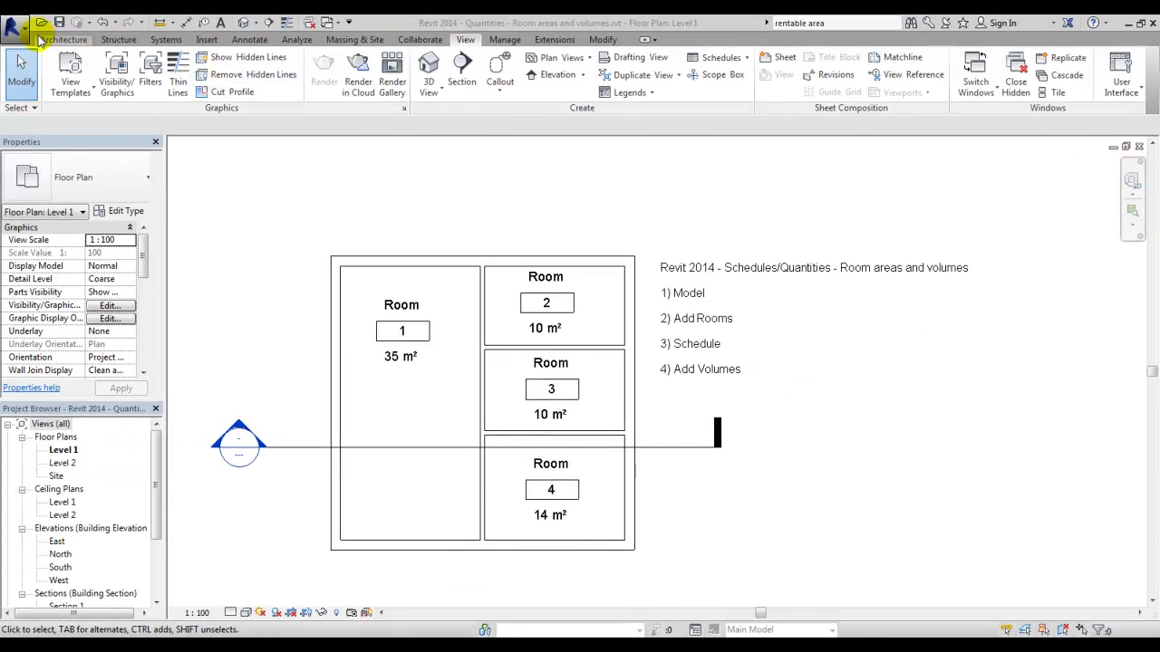
- Create a new project from the DefaultMetric.rte template
left_click(13, 26)
mouse_move(47, 80)
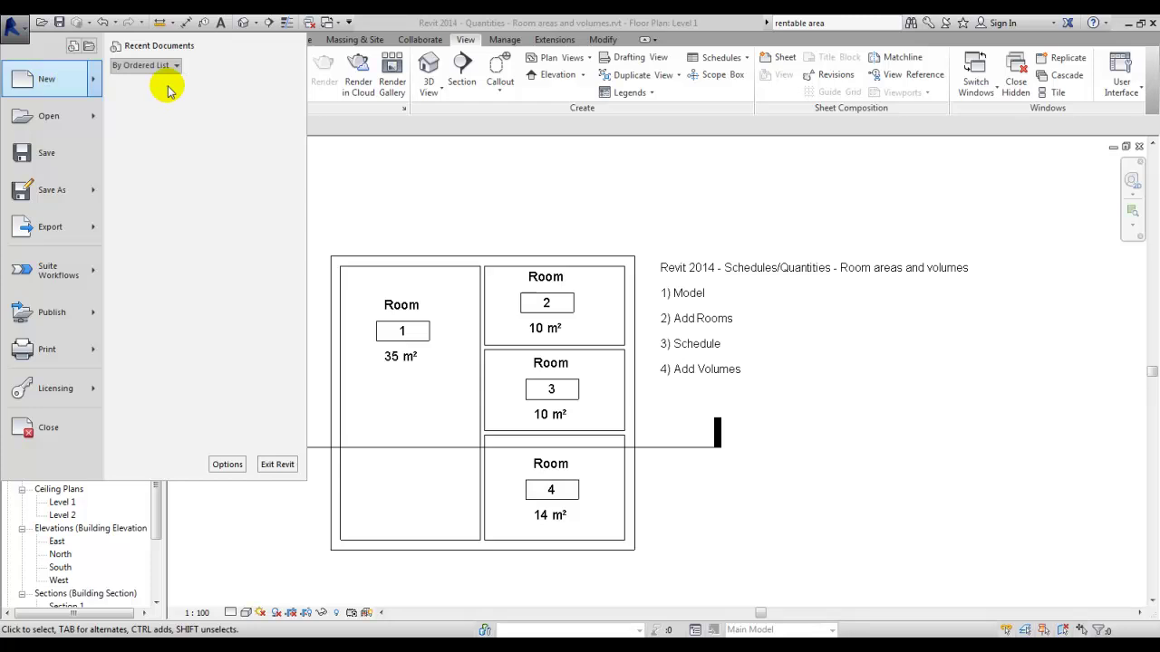
left_click(163, 86)
left_click(673, 302)
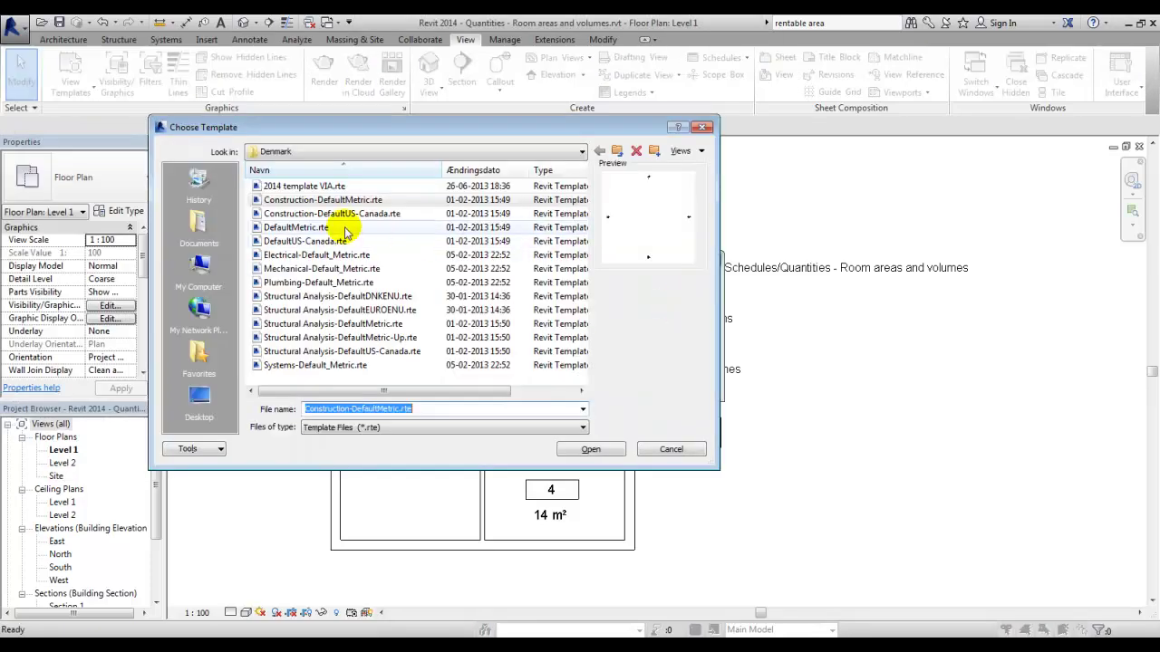
left_click(591, 449)
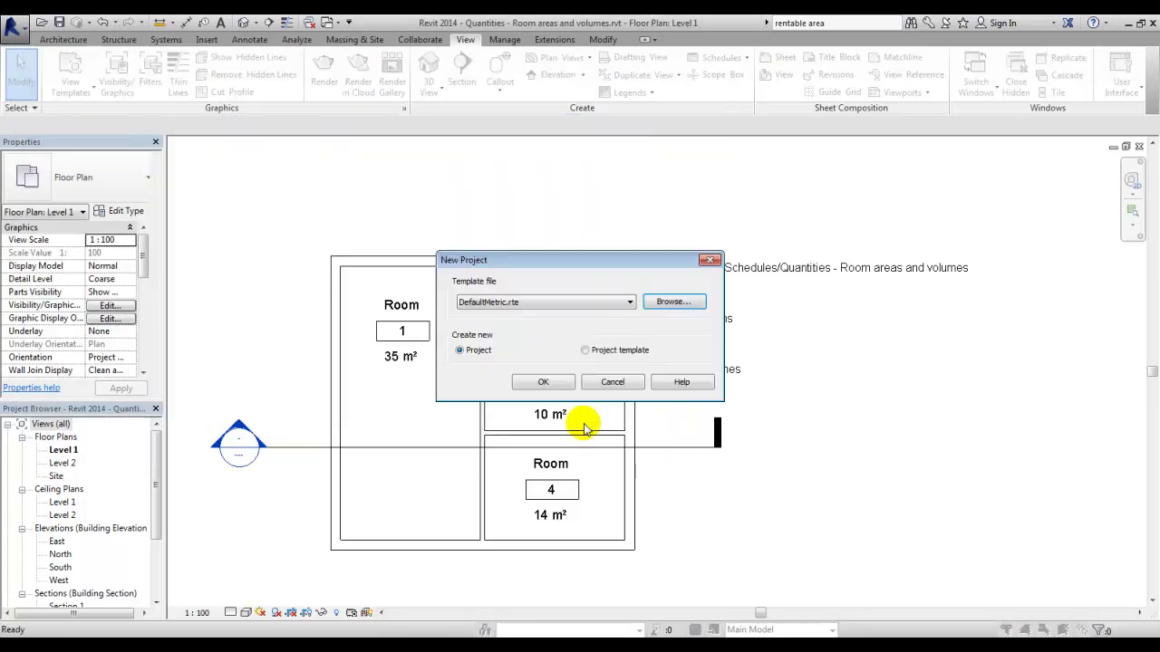
left_click(549, 382)
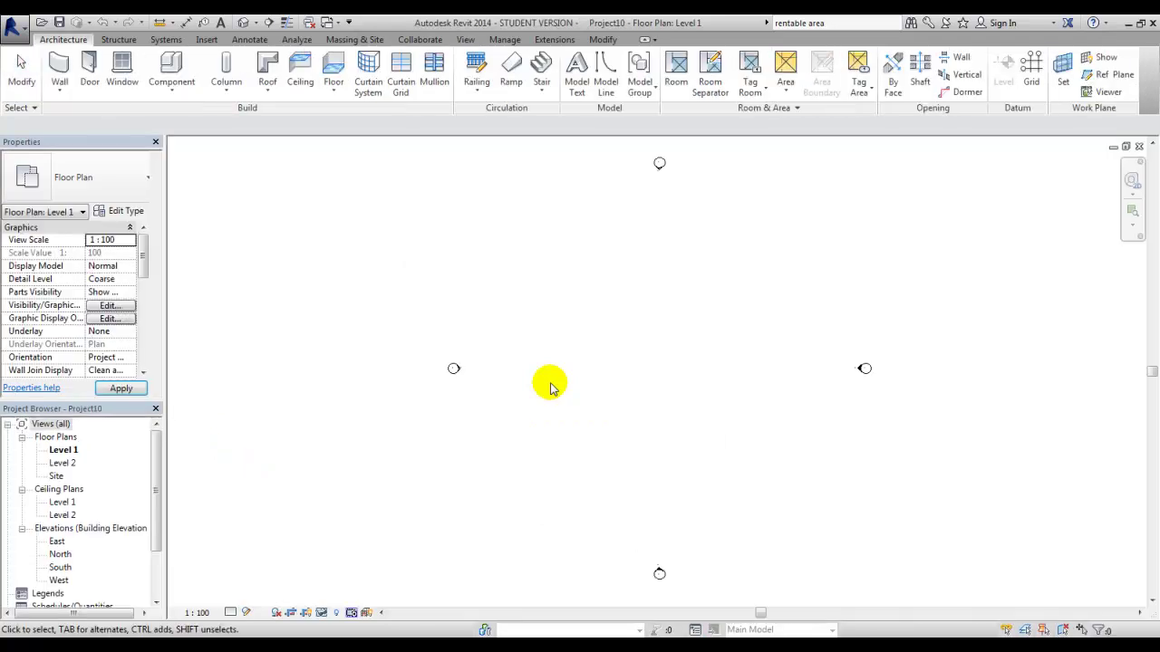
- Draw an 18700 mm square rectangle of 300mm outer architectural walls
left_click(60, 89)
left_click(107, 114)
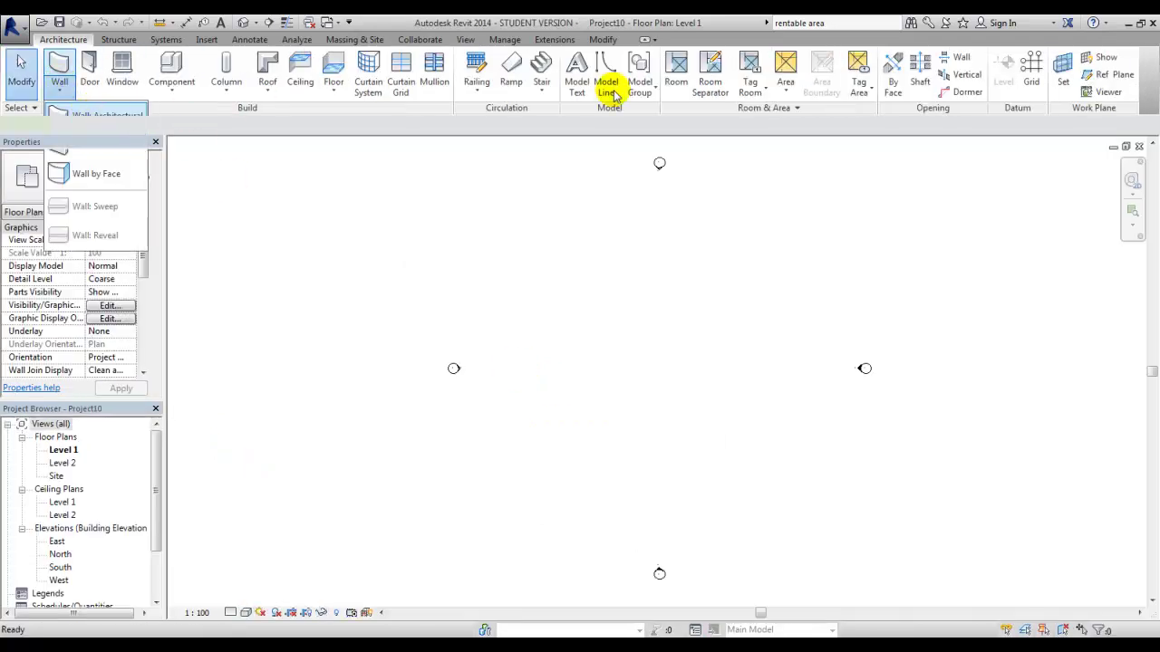
left_click(594, 62)
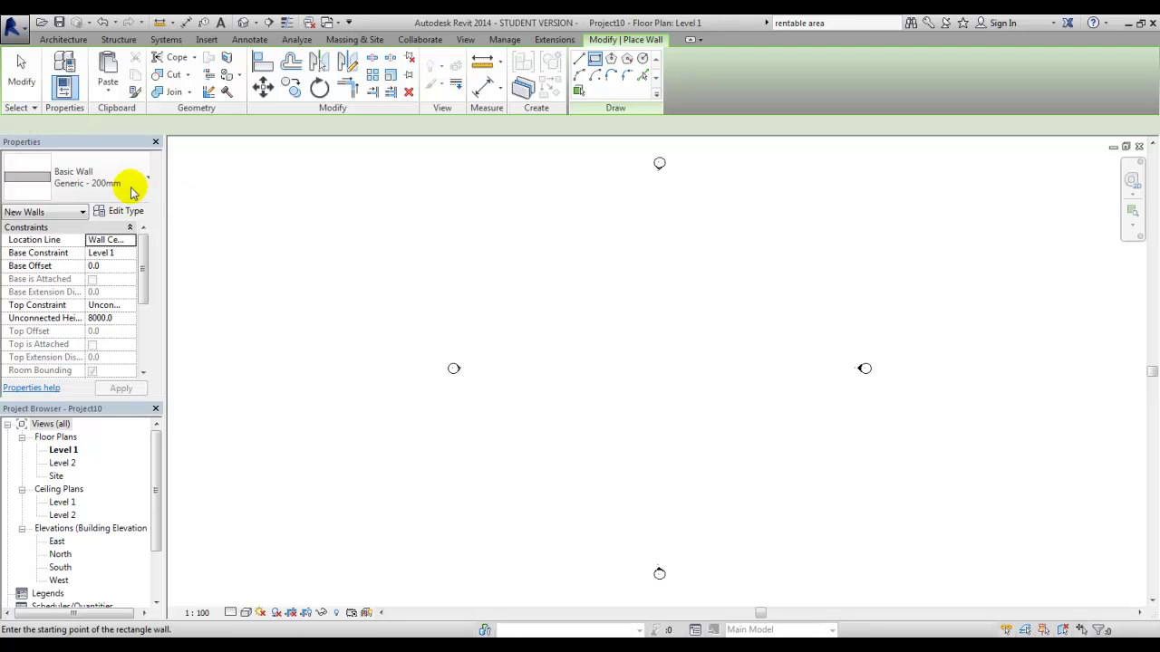
left_click(581, 288)
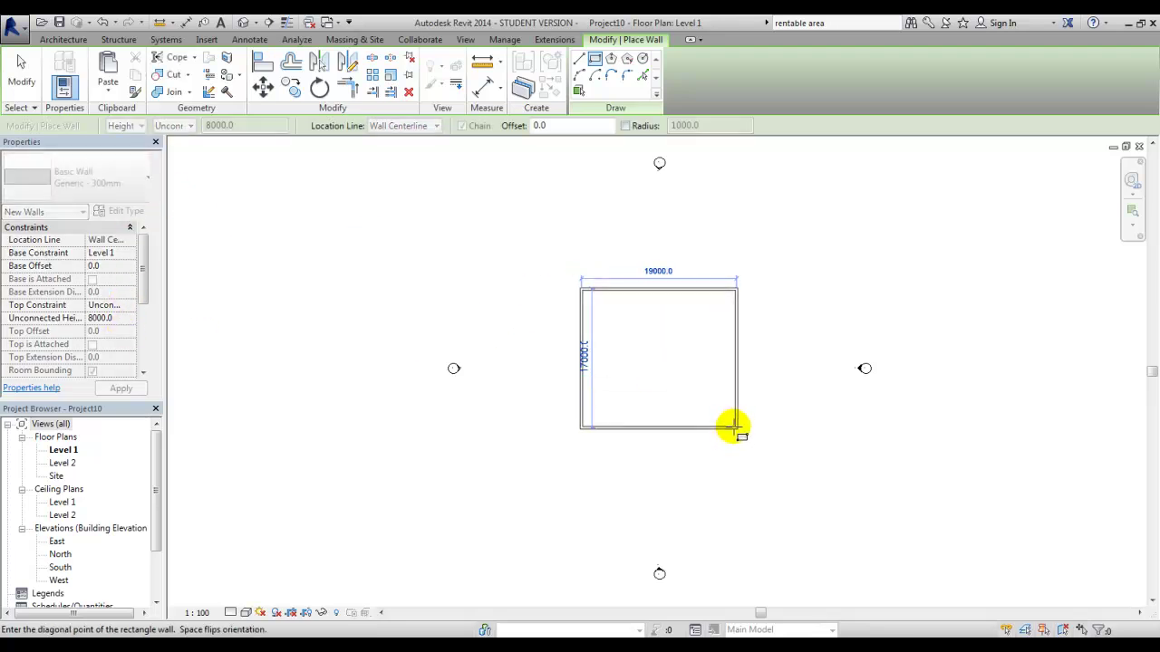
left_click(736, 426)
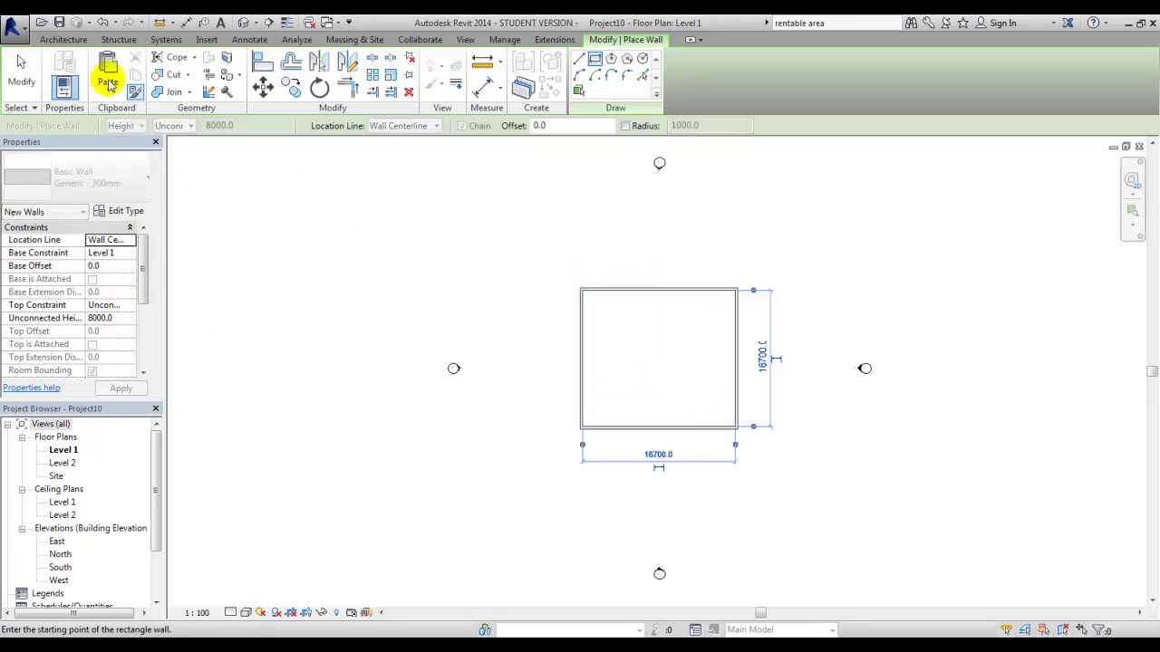
- Add one vertical and two horizontal Interior - Blockwork 100 walls dividing the space into four
left_click(578, 60)
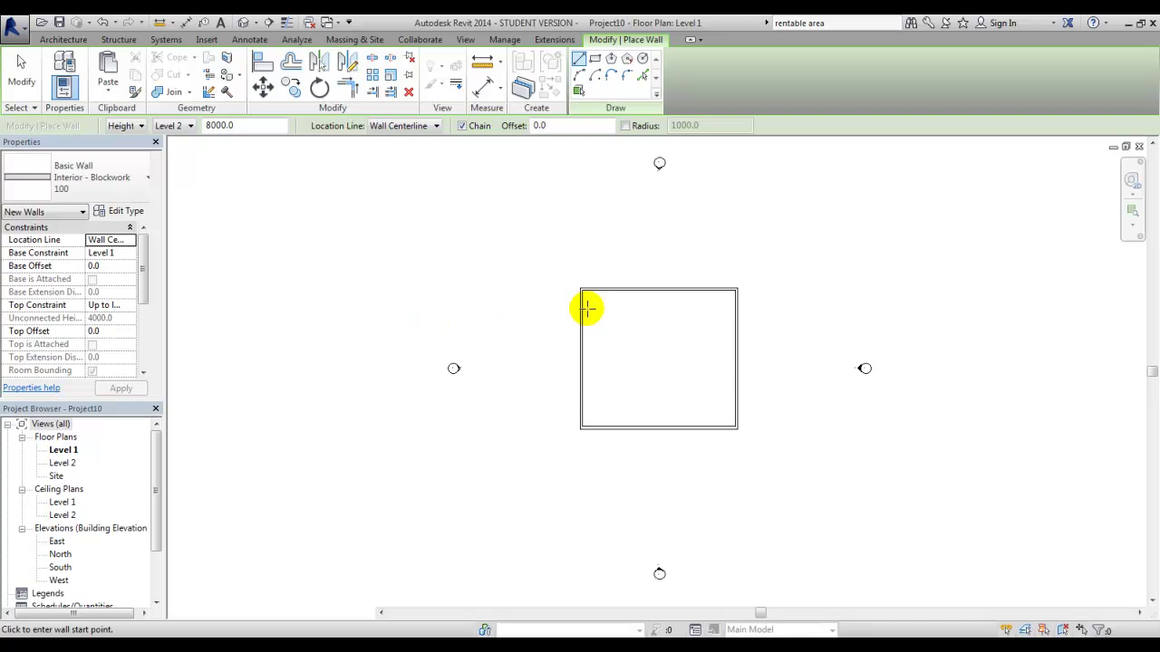
left_click(658, 289)
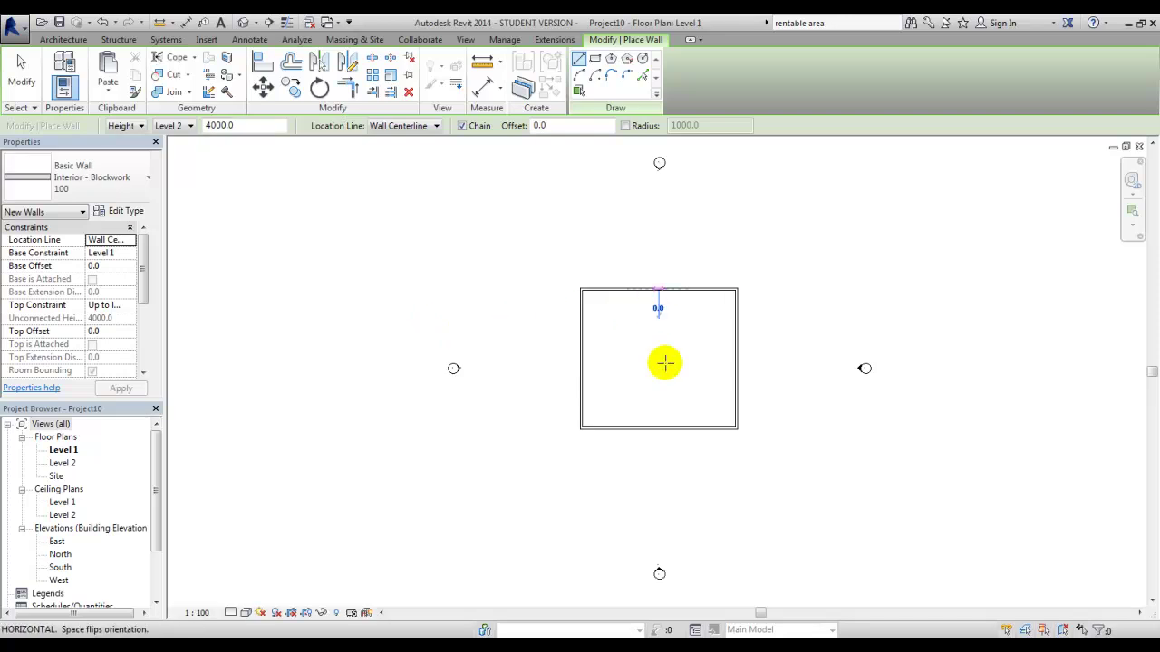
left_click(661, 425)
left_click(658, 332)
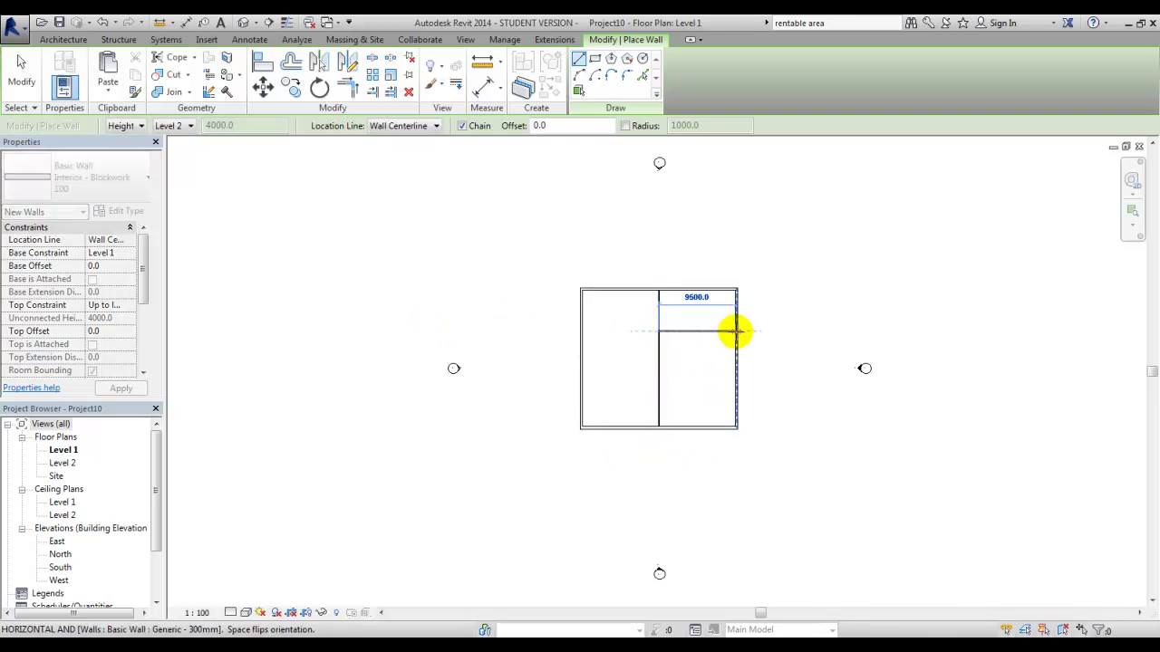
left_click(734, 331)
key("Escape")
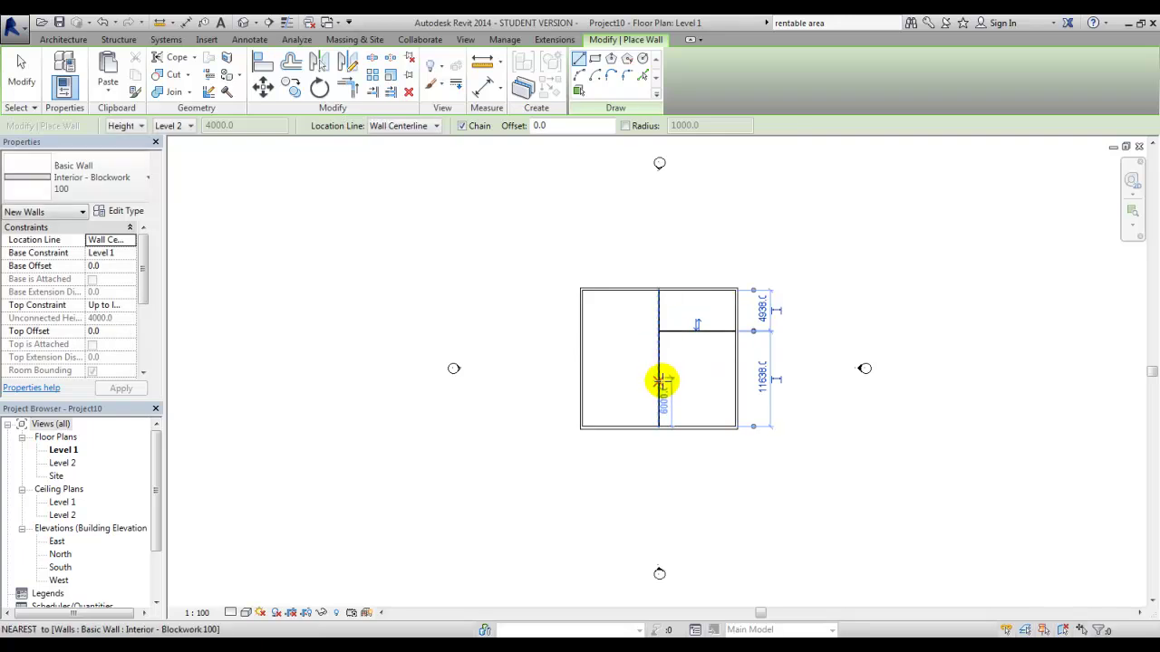
left_click(660, 377)
left_click(734, 377)
left_click(21, 75)
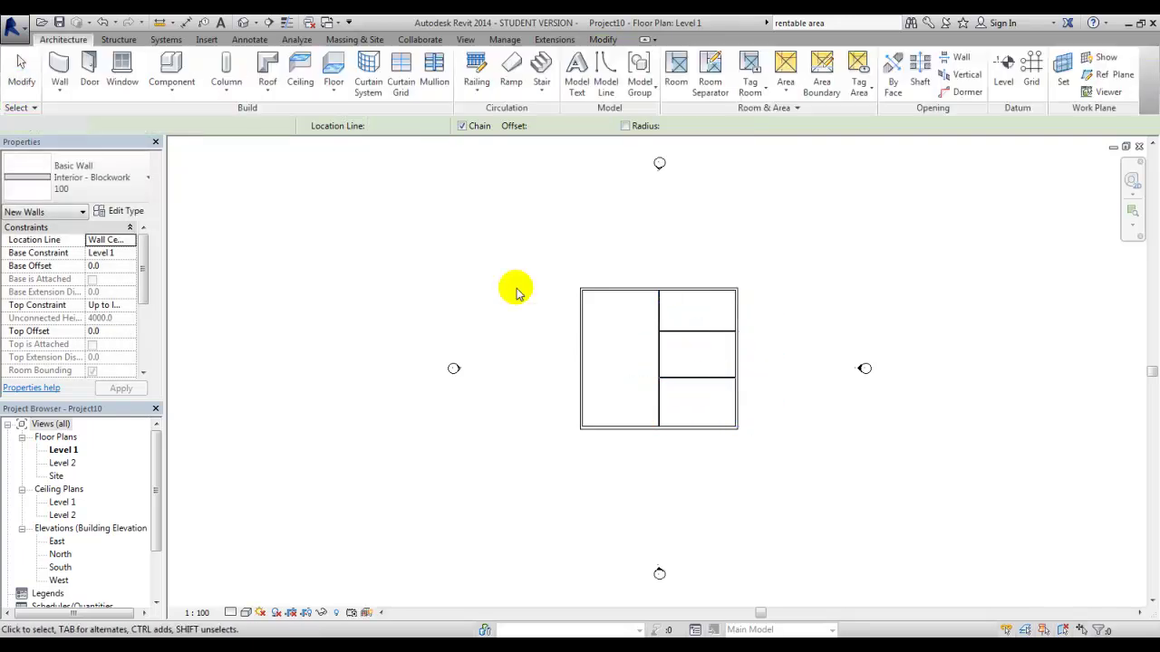
scroll(580, 328, "up", 2)
scroll(883, 371, "up", 2)
- Place rooms tagged with Room Tag With Area in all four spaces (46, 52, 55, 155 m²)
middle_click_drag(652, 414, 607, 393)
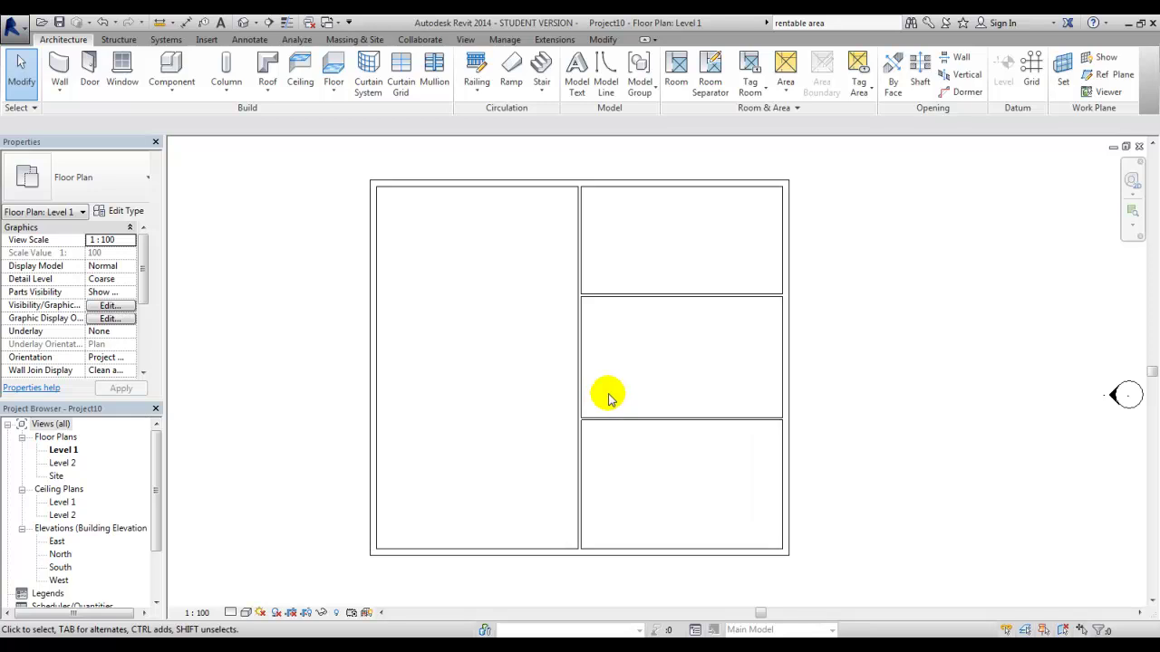
left_click(676, 84)
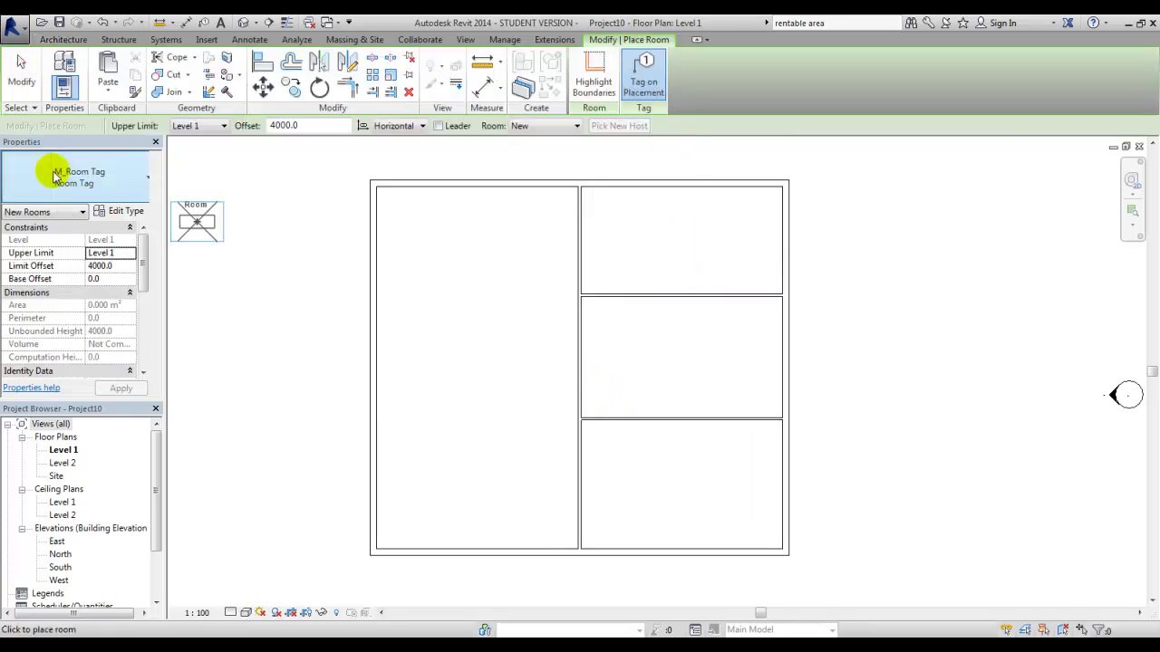
left_click(81, 177)
left_click(96, 237)
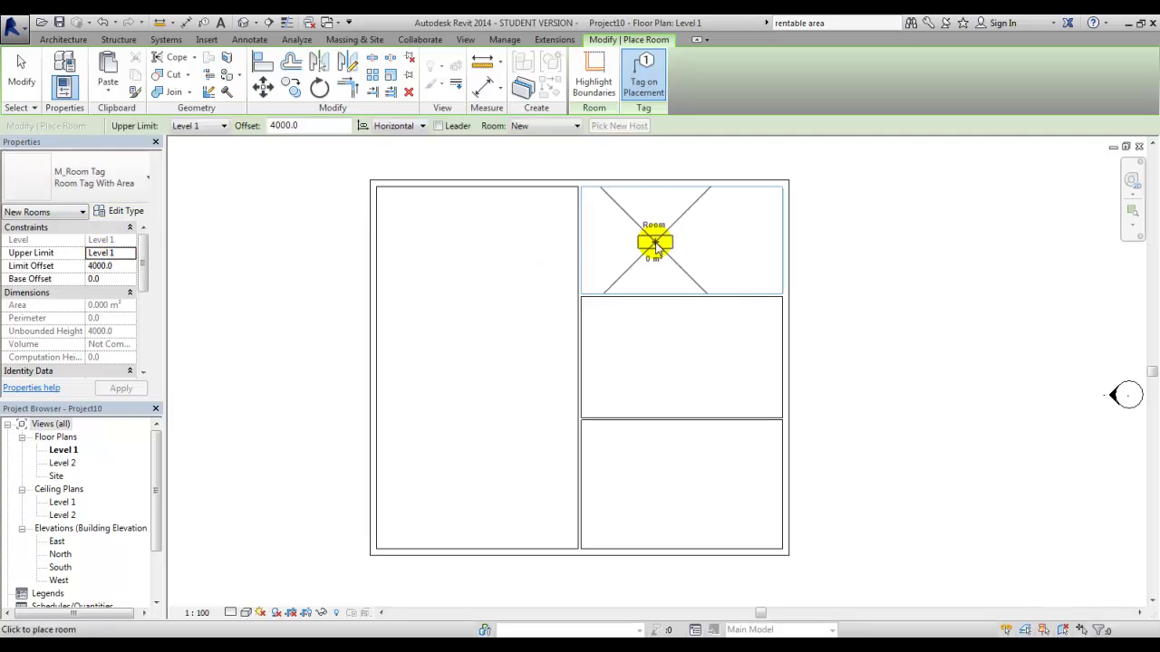
left_click(675, 240)
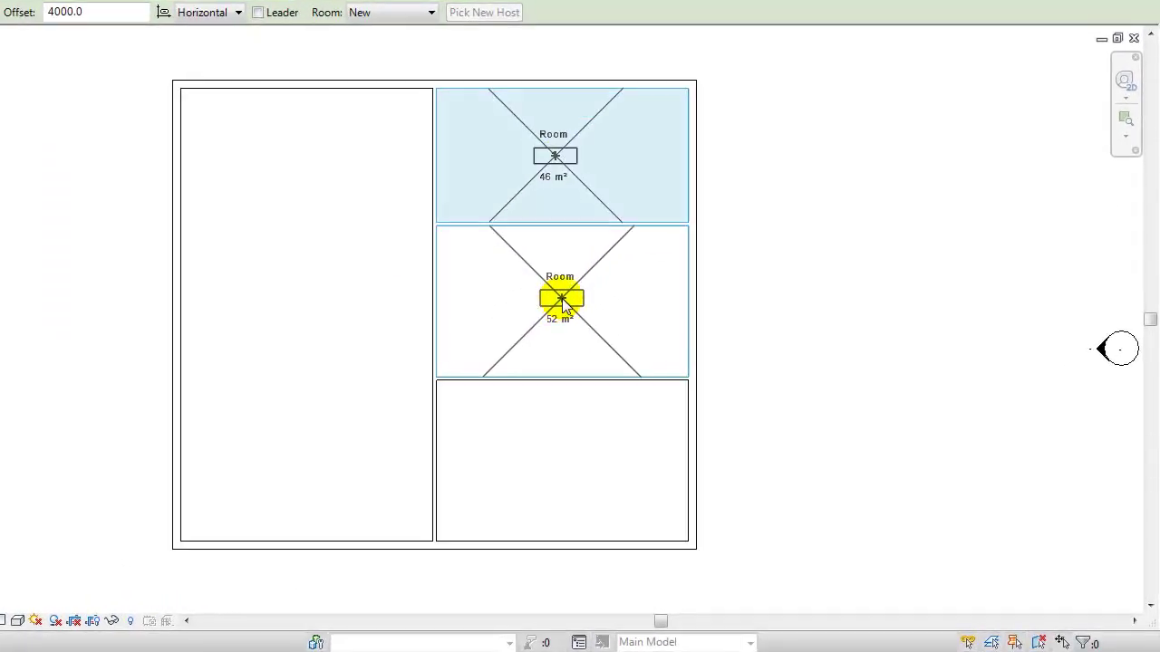
left_click(561, 299)
left_click(562, 462)
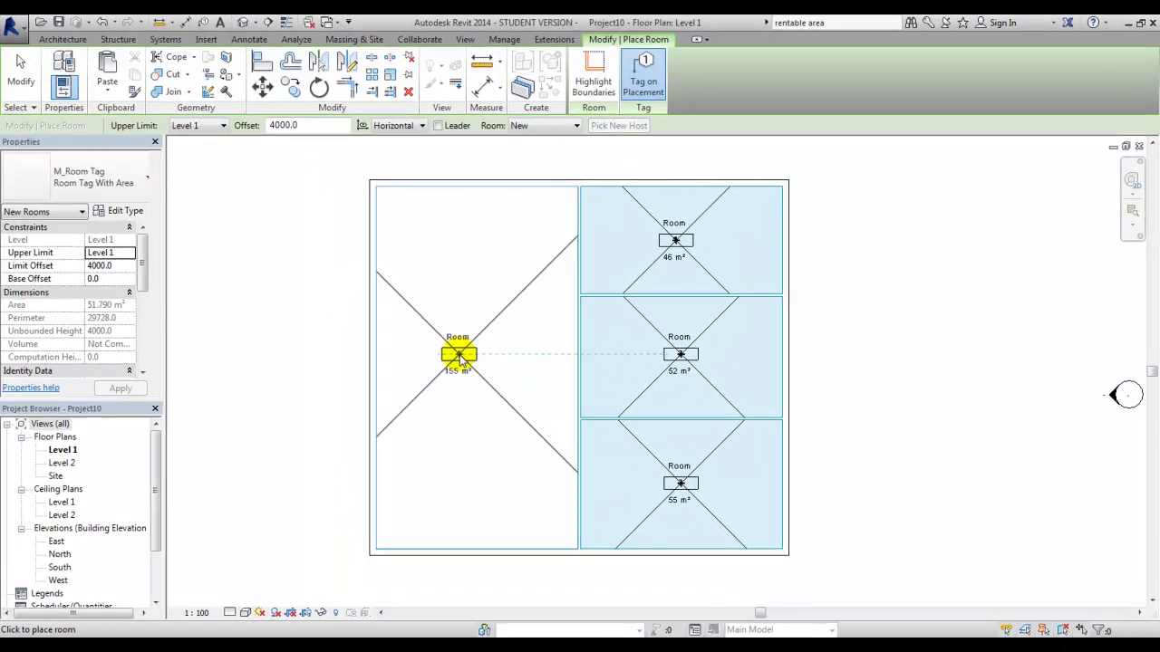
left_click(350, 328)
left_click(21, 73)
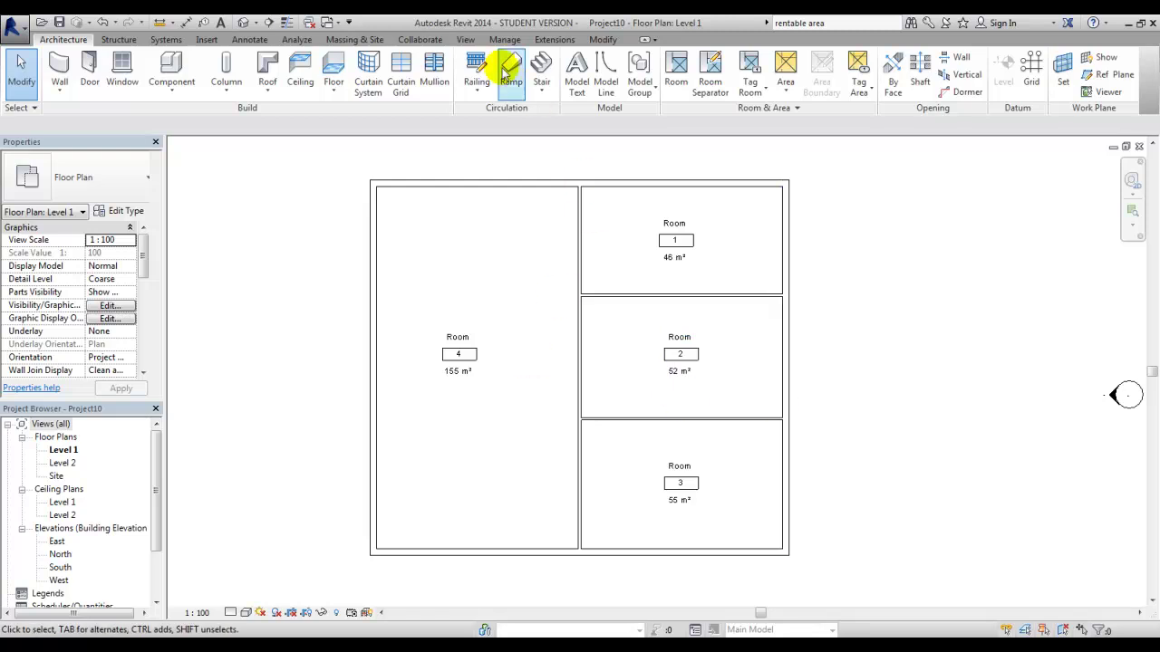
- Create a new schedule for the Rooms category
left_click(468, 41)
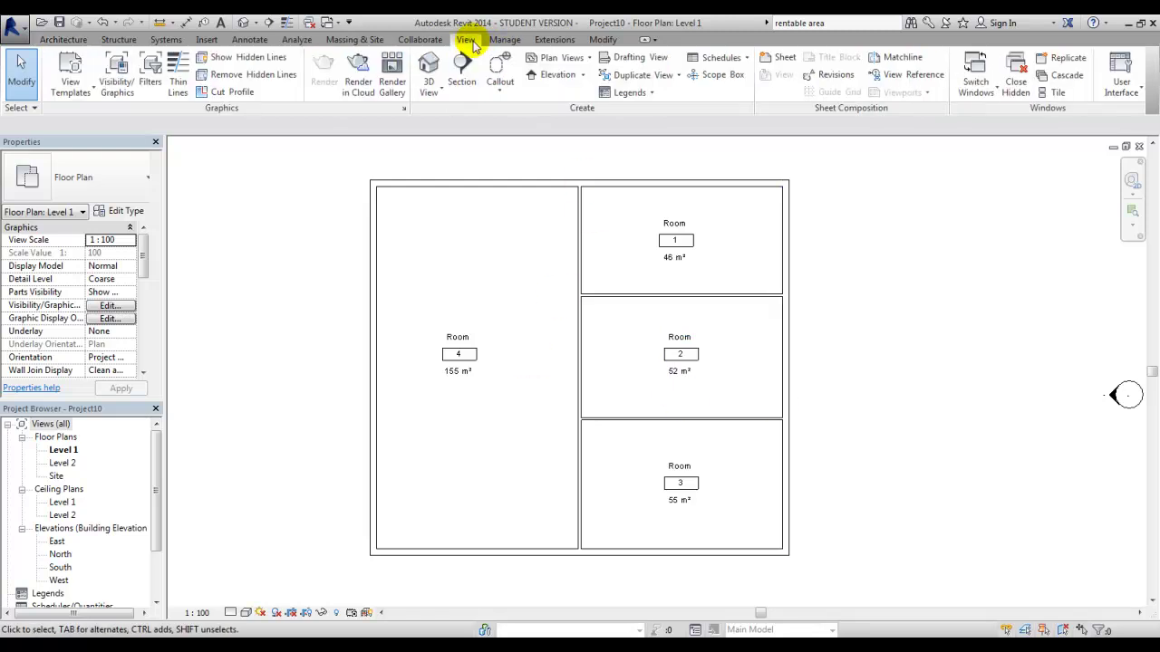
left_click(727, 60)
left_click(727, 77)
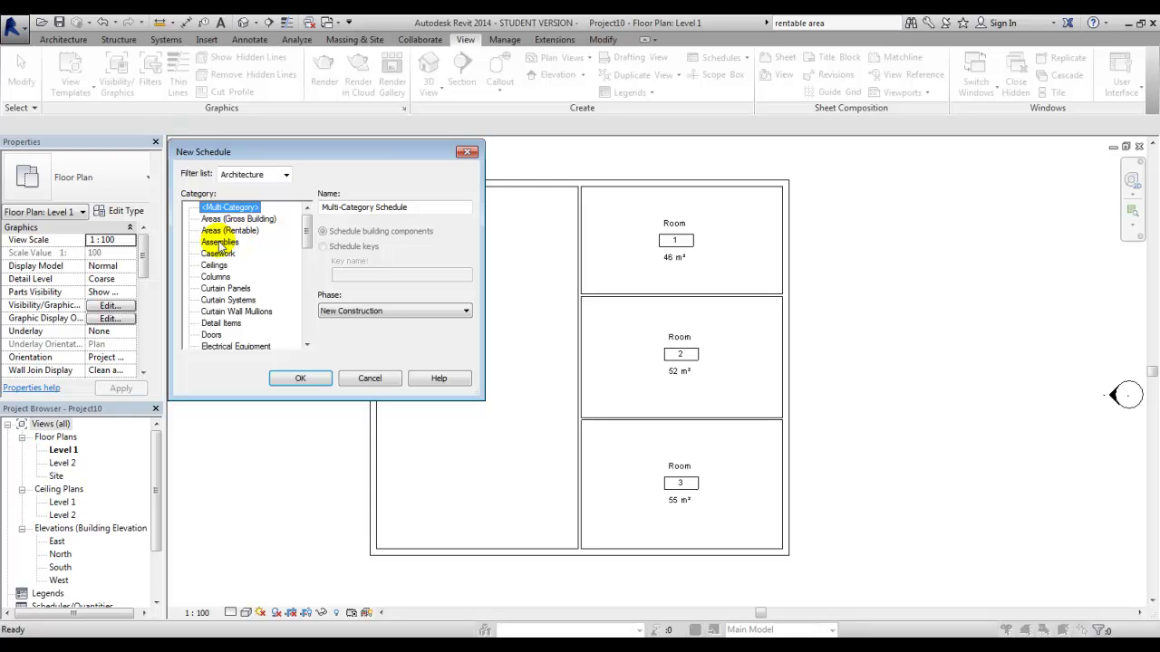
left_click_drag(307, 240, 300, 313)
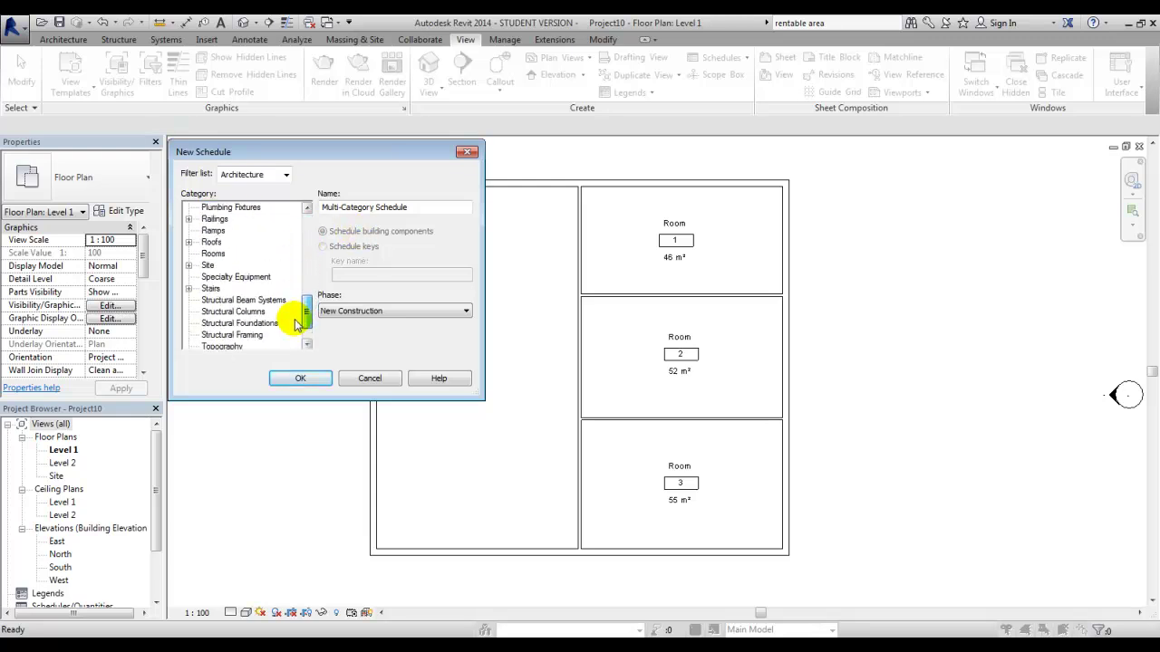
left_click(216, 254)
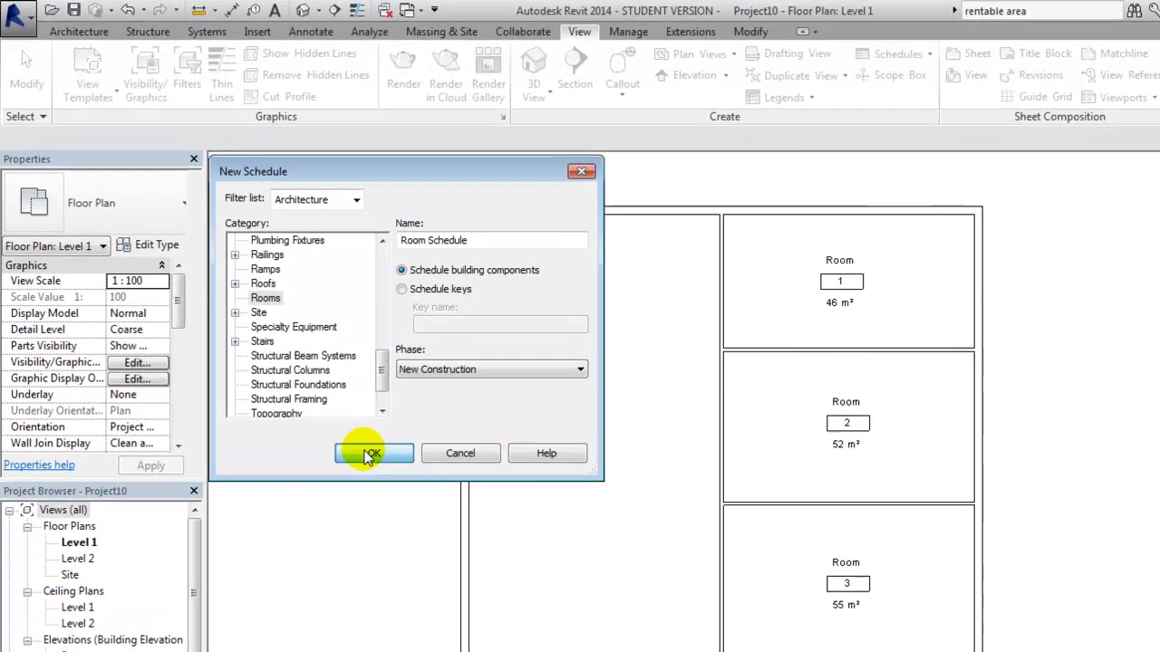
left_click(369, 454)
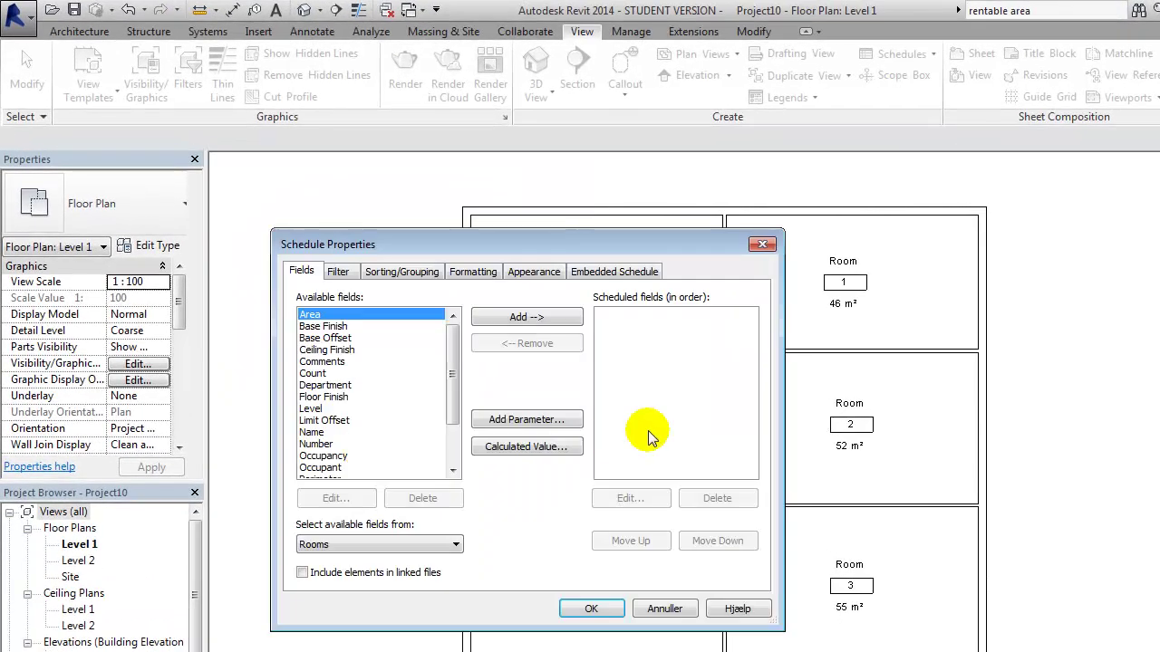
- Add the Area, Name and Number fields and remove Base Finish
double_click(439, 315)
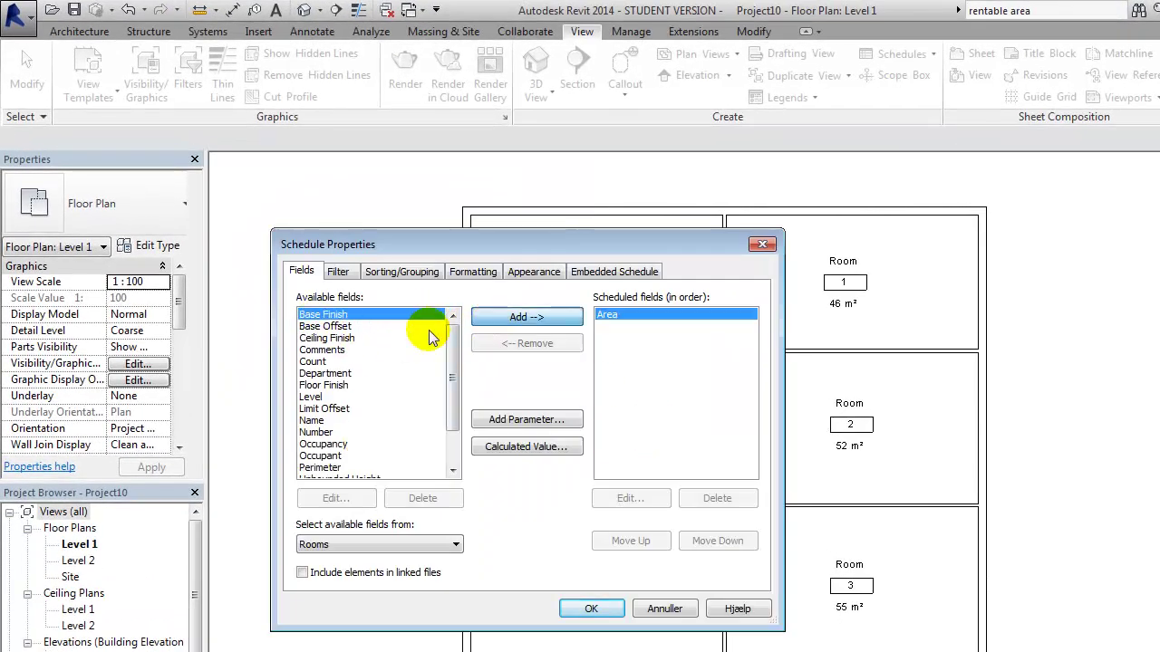
scroll(439, 396, "down", 2)
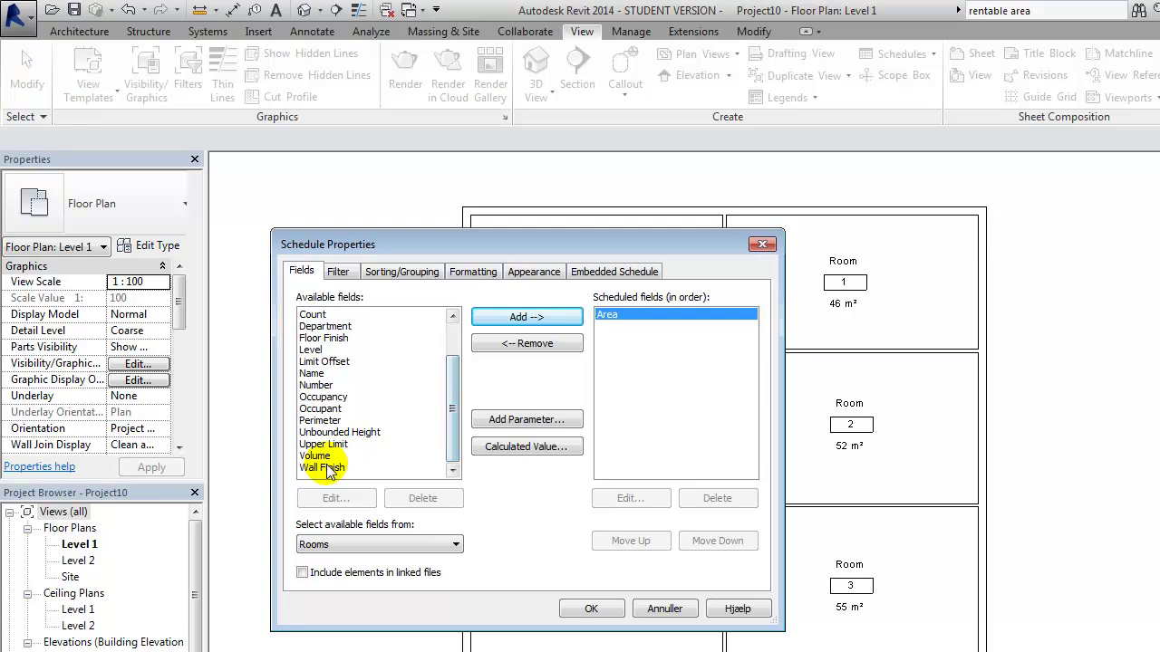
left_click(313, 373)
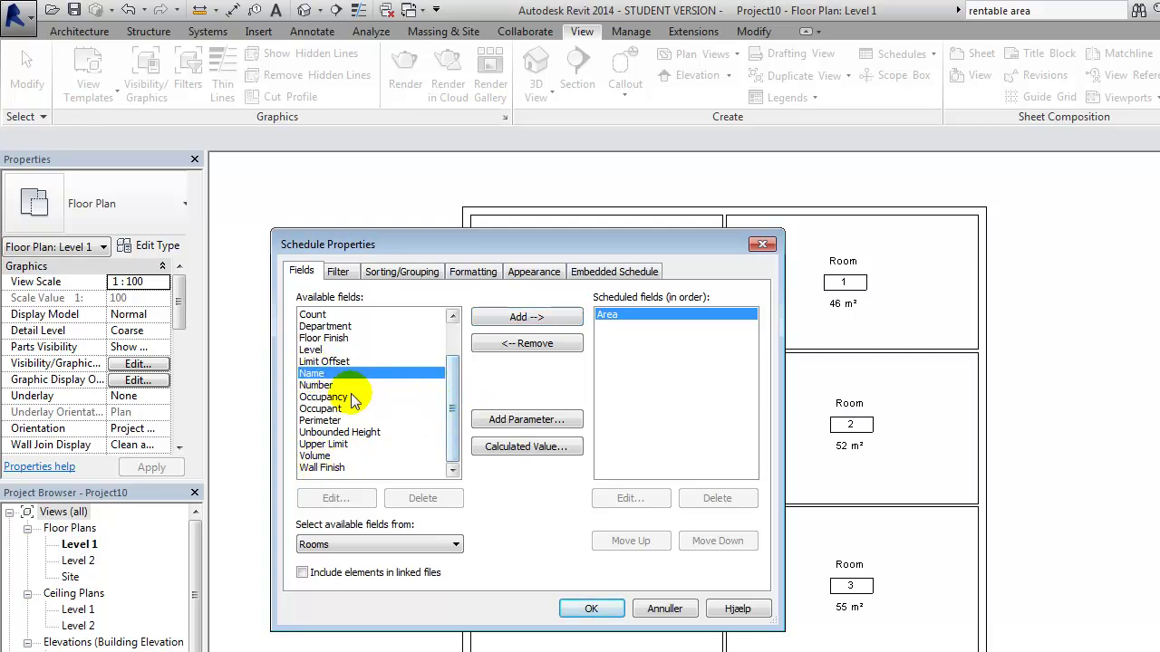
left_click(358, 385, "ctrl")
left_click(512, 318)
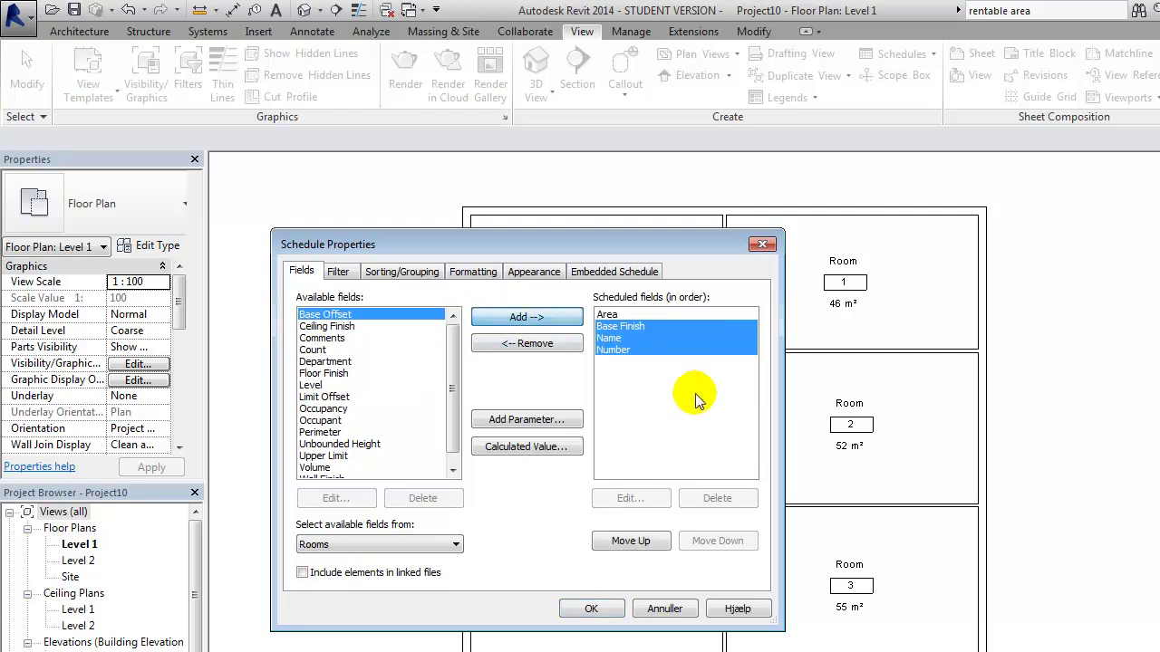
left_click(620, 326)
left_click(532, 346)
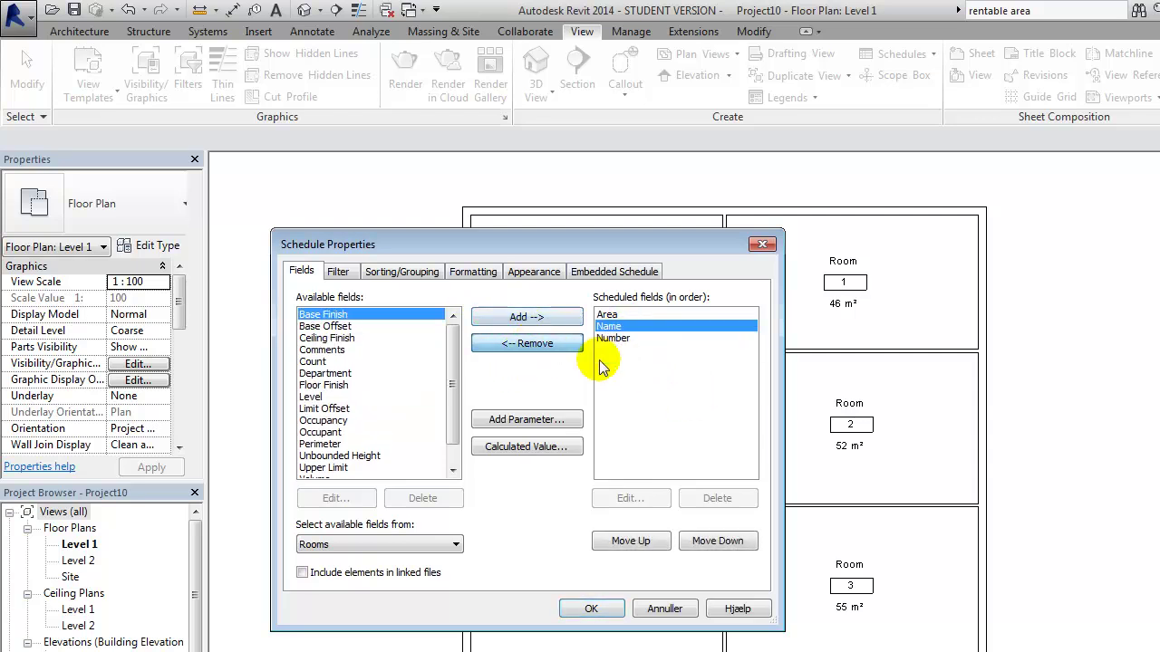
- Reorder the fields to Number, Name, Area and apply
left_click(630, 540)
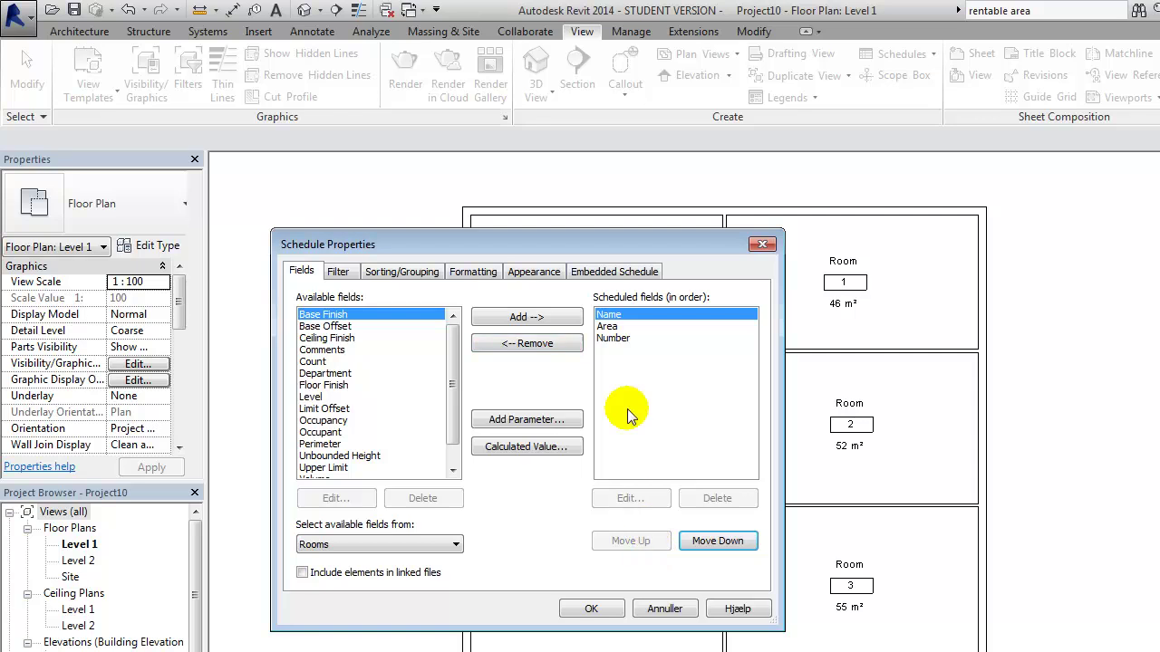
left_click(613, 338)
left_click(630, 541)
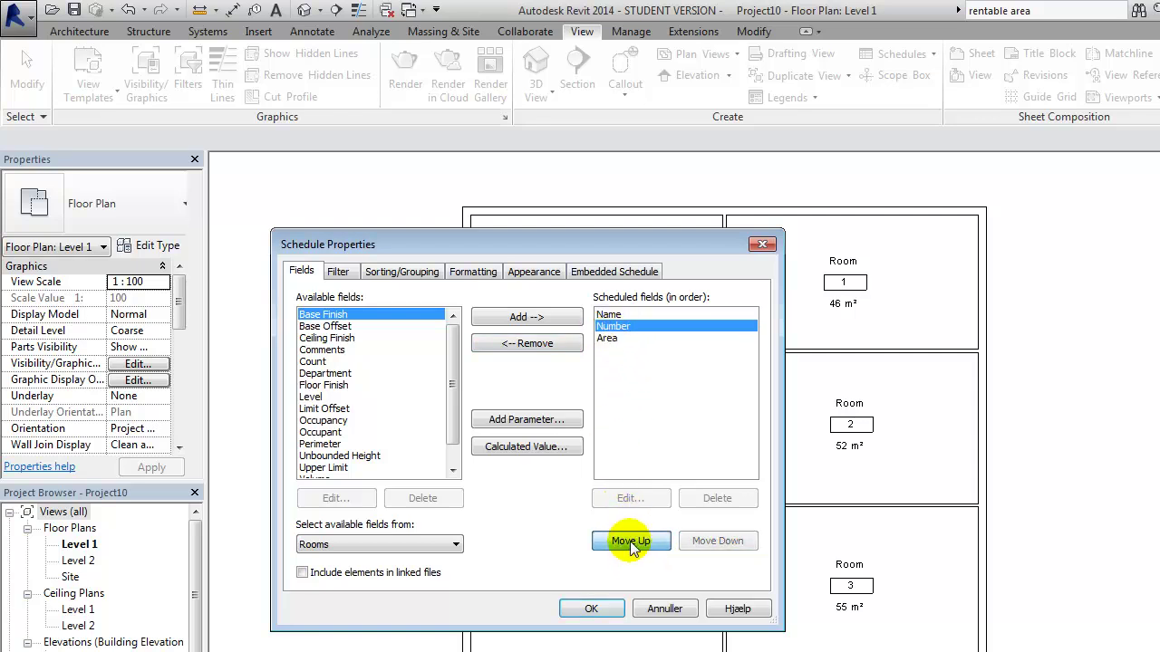
left_click(631, 541)
left_click(587, 609)
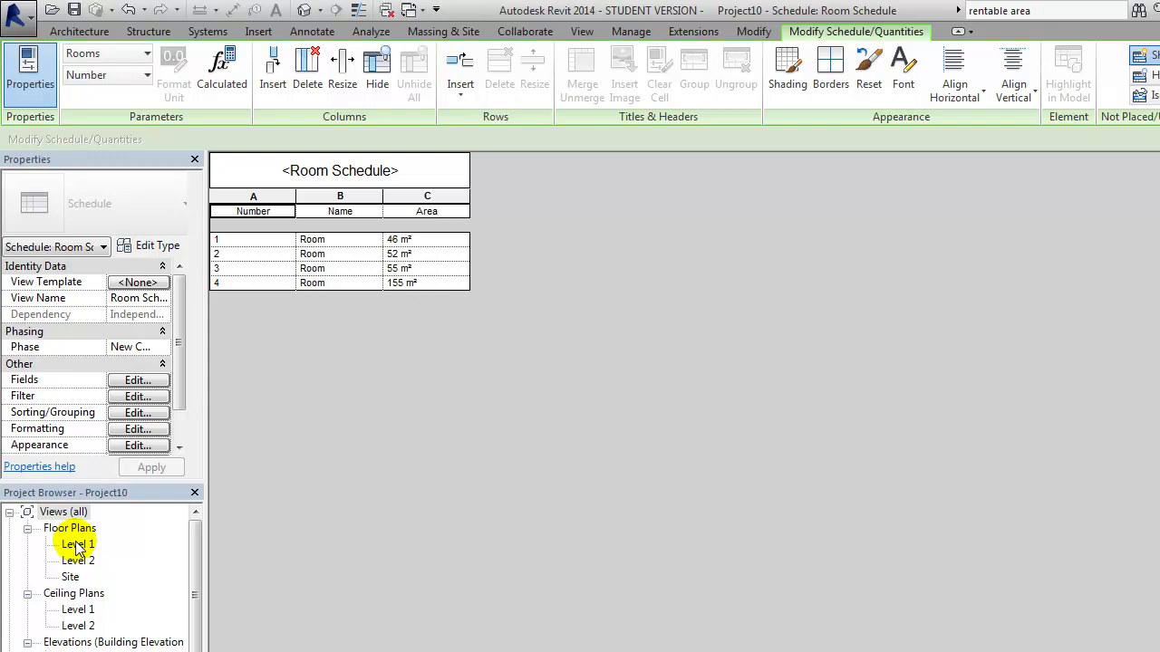
- Add the Volume field to the Room Schedule's fields
left_click(136, 381)
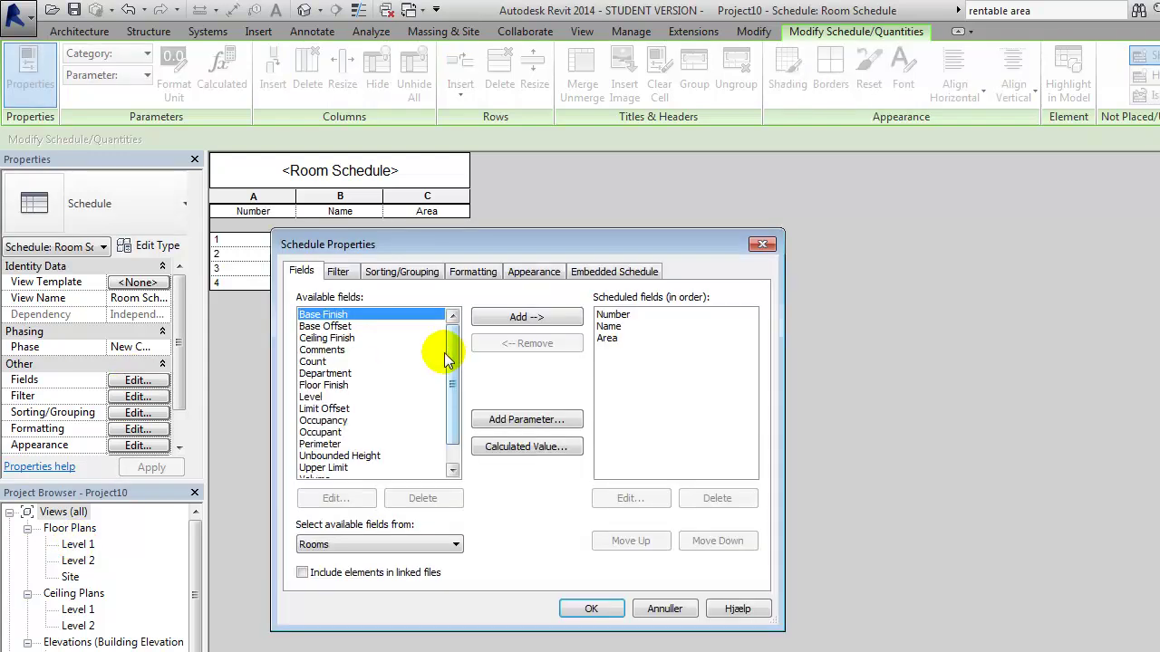
scroll(455, 370, "down", 1)
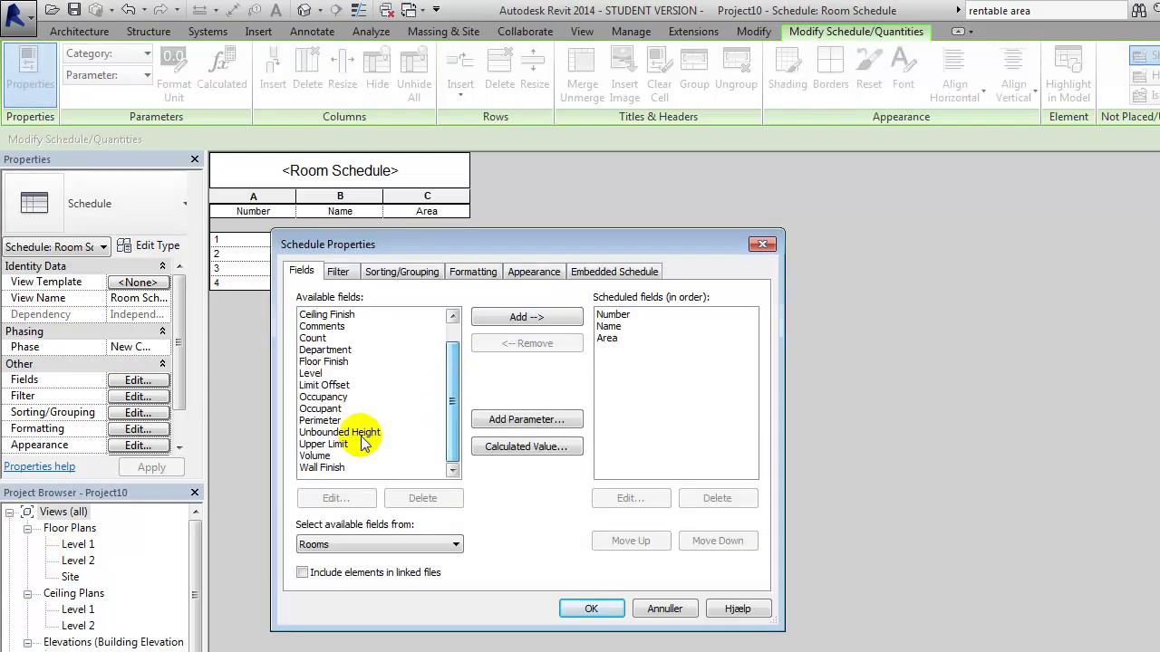
left_click(311, 456)
left_click(512, 318)
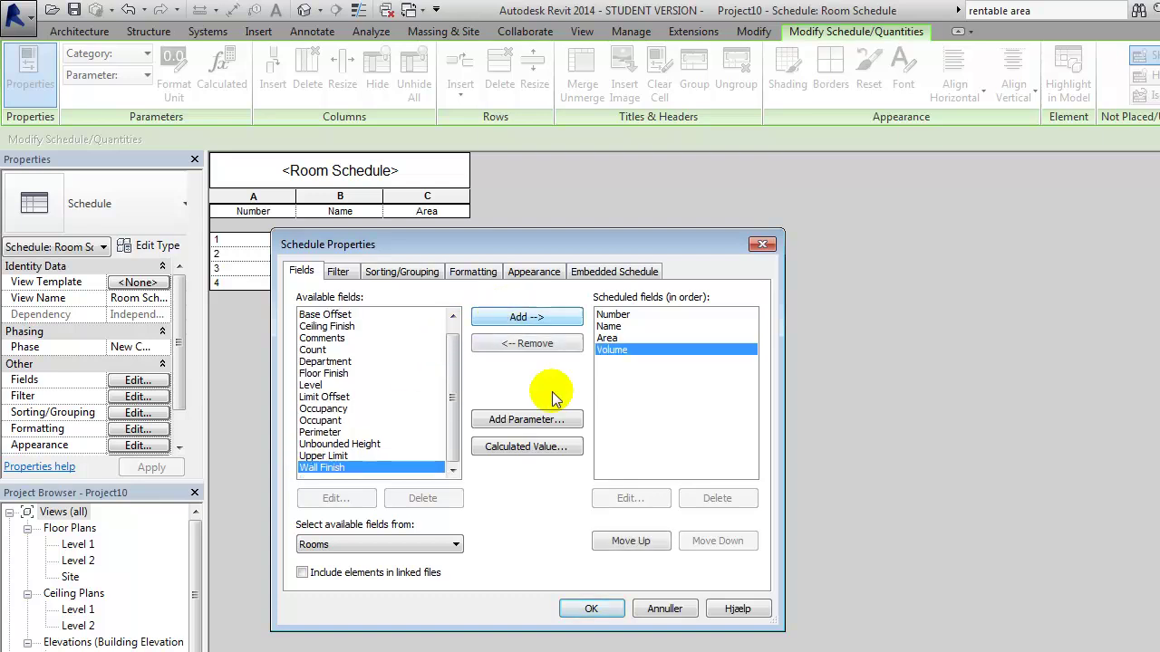
key("Return")
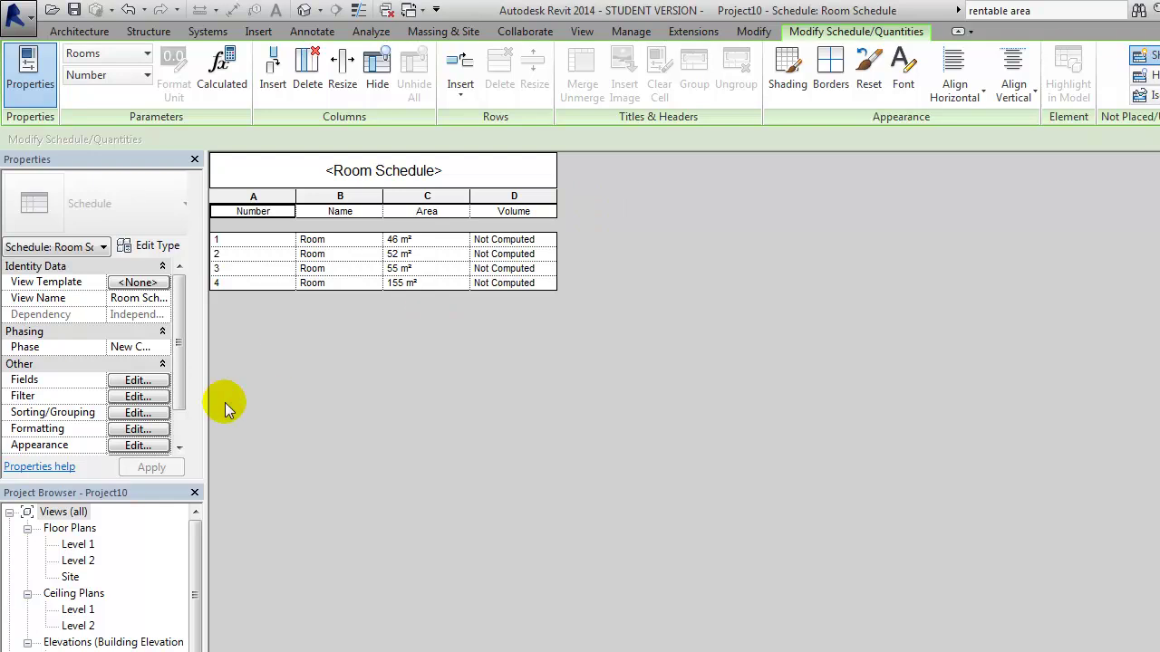
- On the Level 1 plan, set Area and Volume Computations to Areas and Volumes
double_click(71, 549)
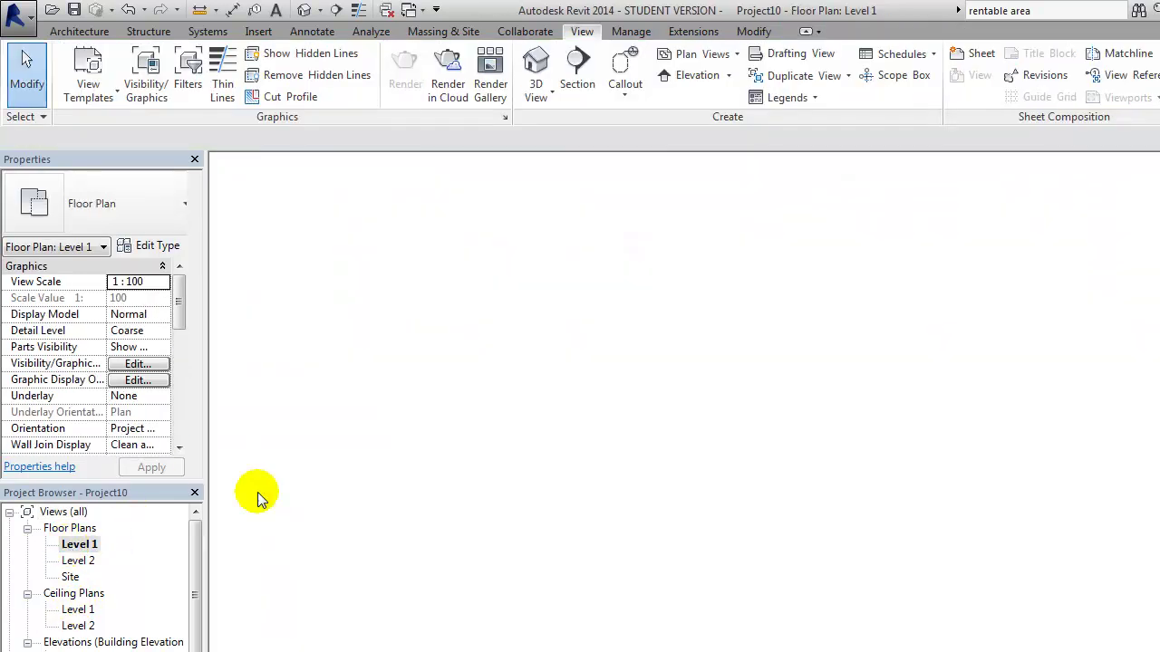
left_click(96, 34)
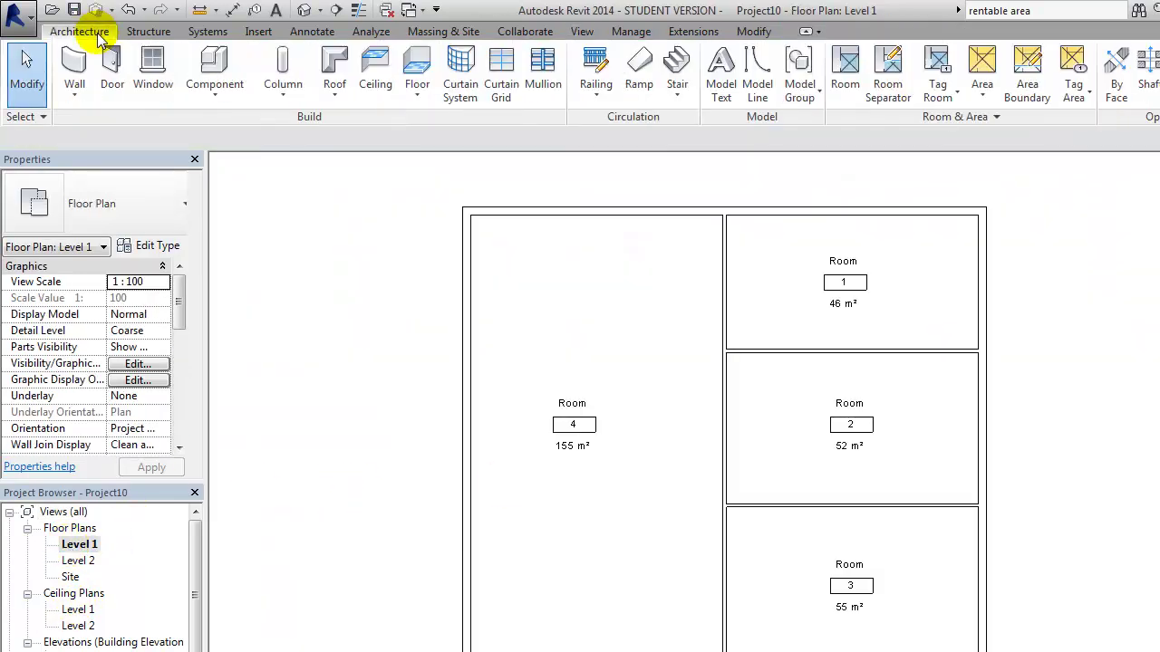
left_click(996, 119)
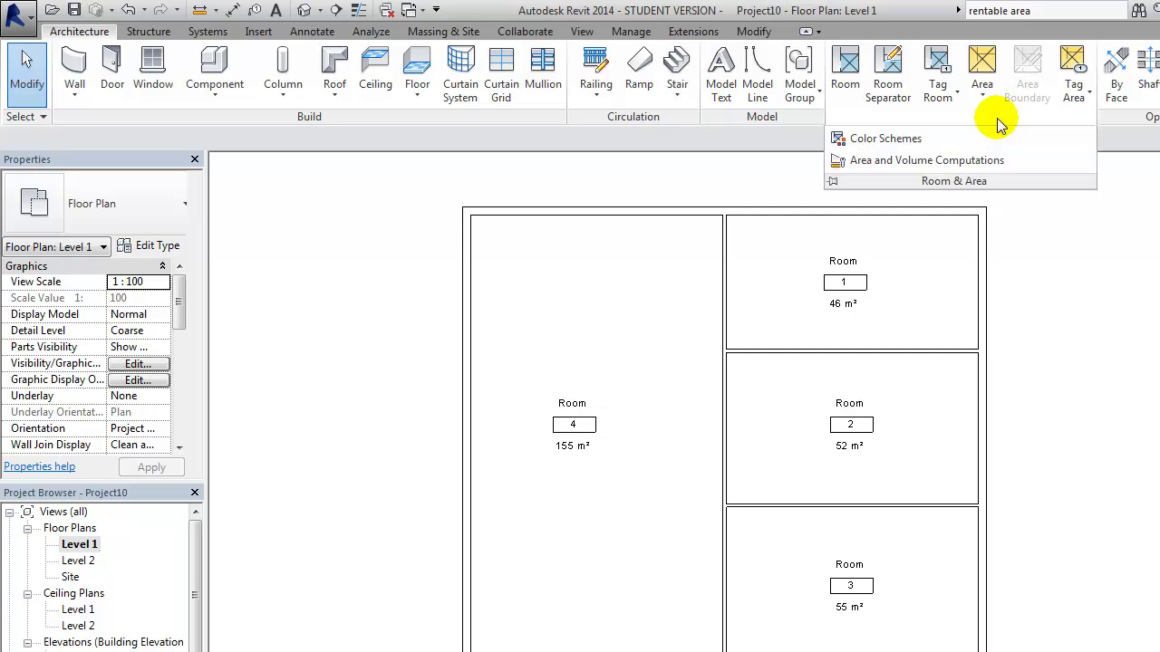
left_click(917, 163)
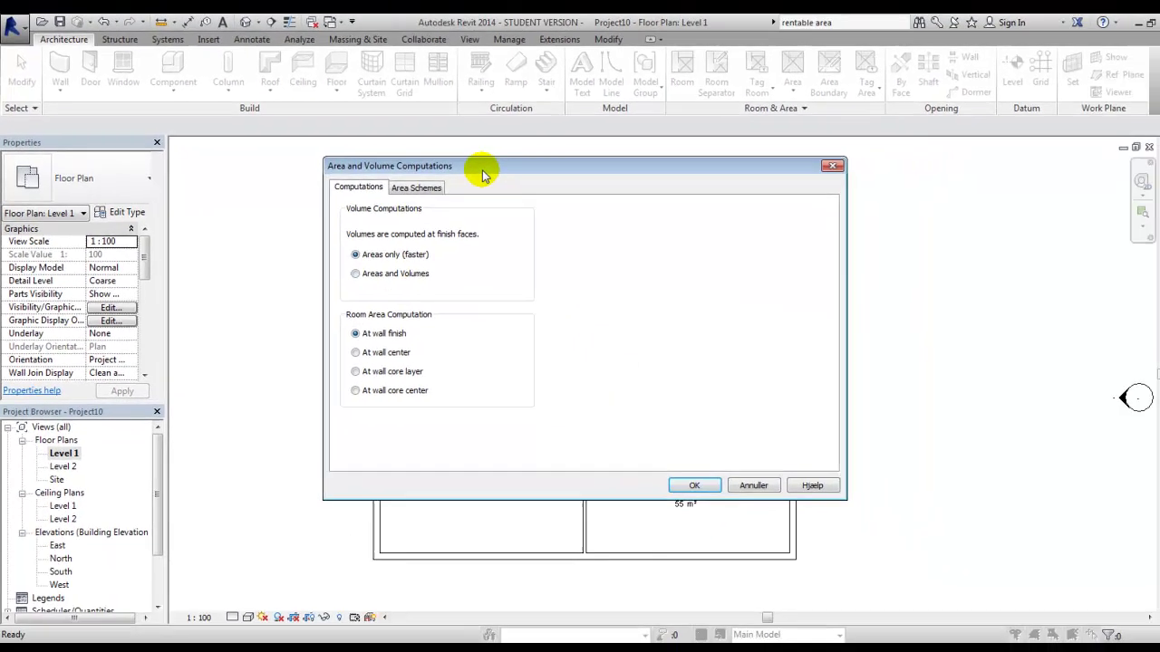
left_click_drag(629, 188, 1132, 254)
left_click_drag(902, 217, 686, 191)
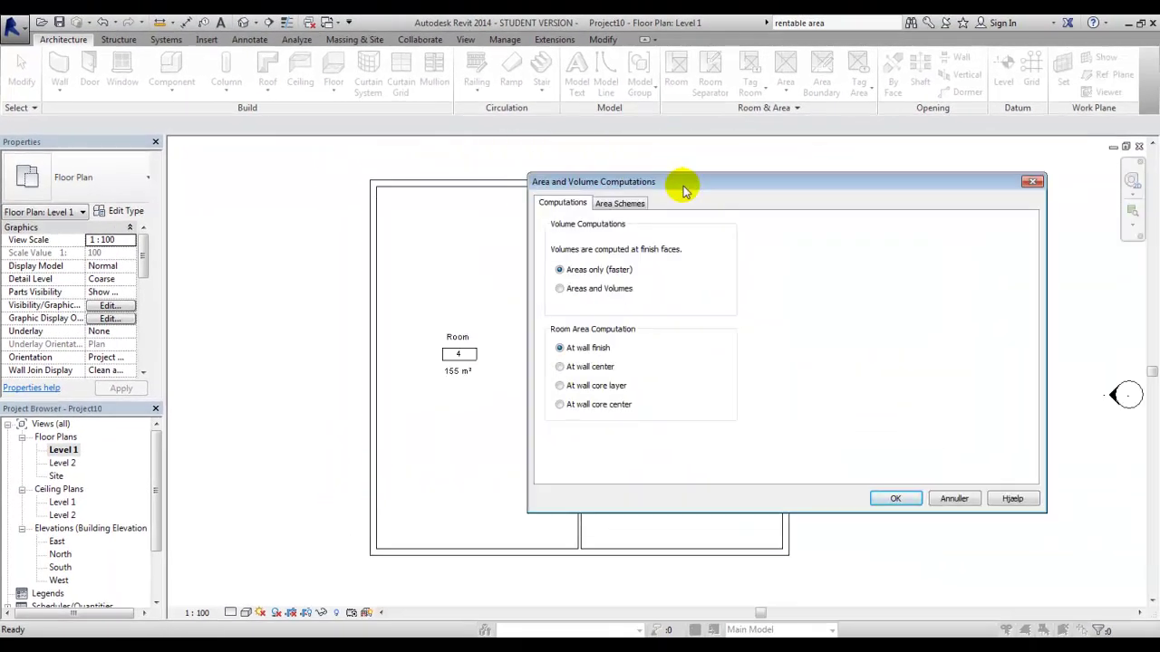
left_click(560, 288)
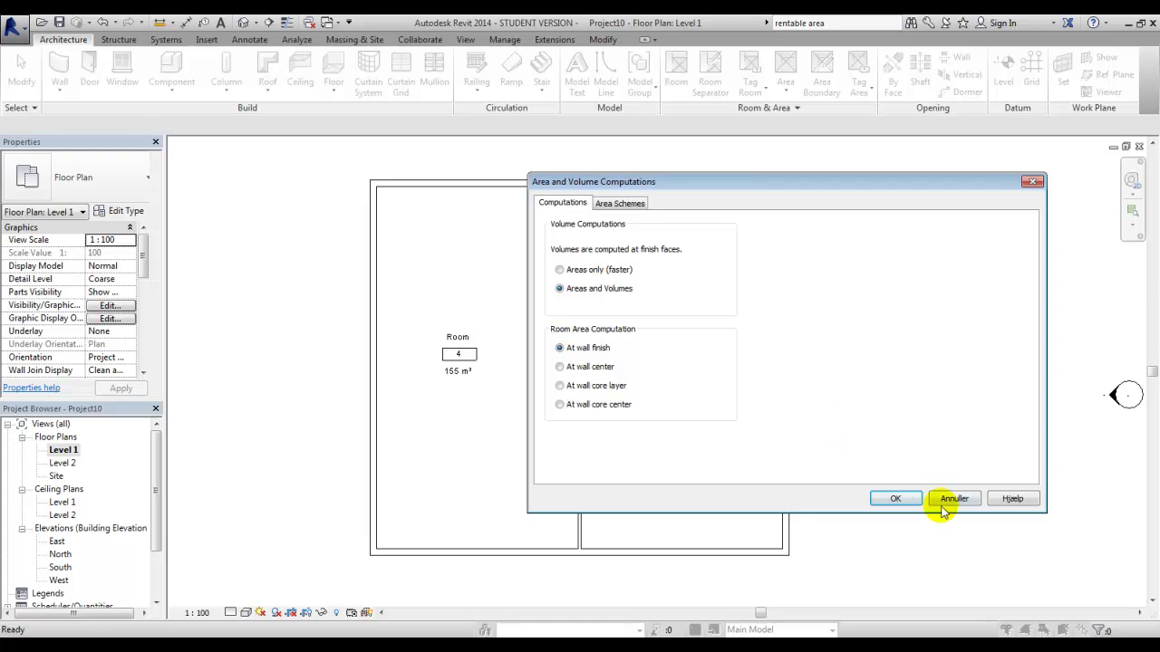
left_click(895, 499)
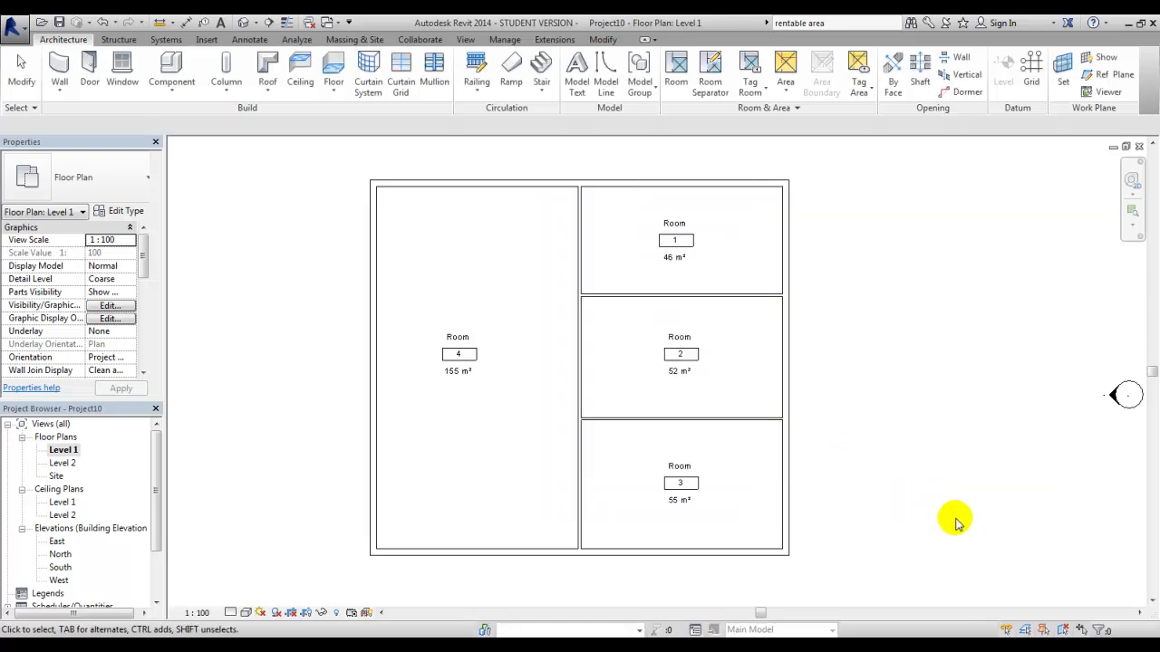
- Open the Room Schedule to check the computed room volumes
scroll(154, 544, "down", 2)
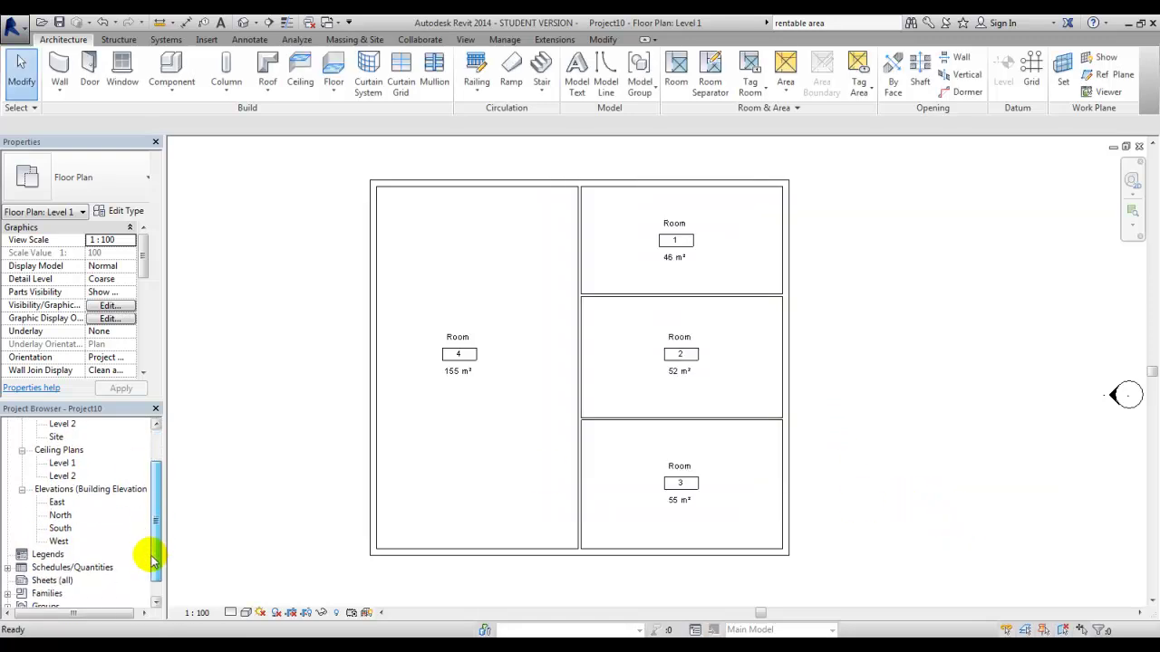
left_click(41, 555)
double_click(55, 568)
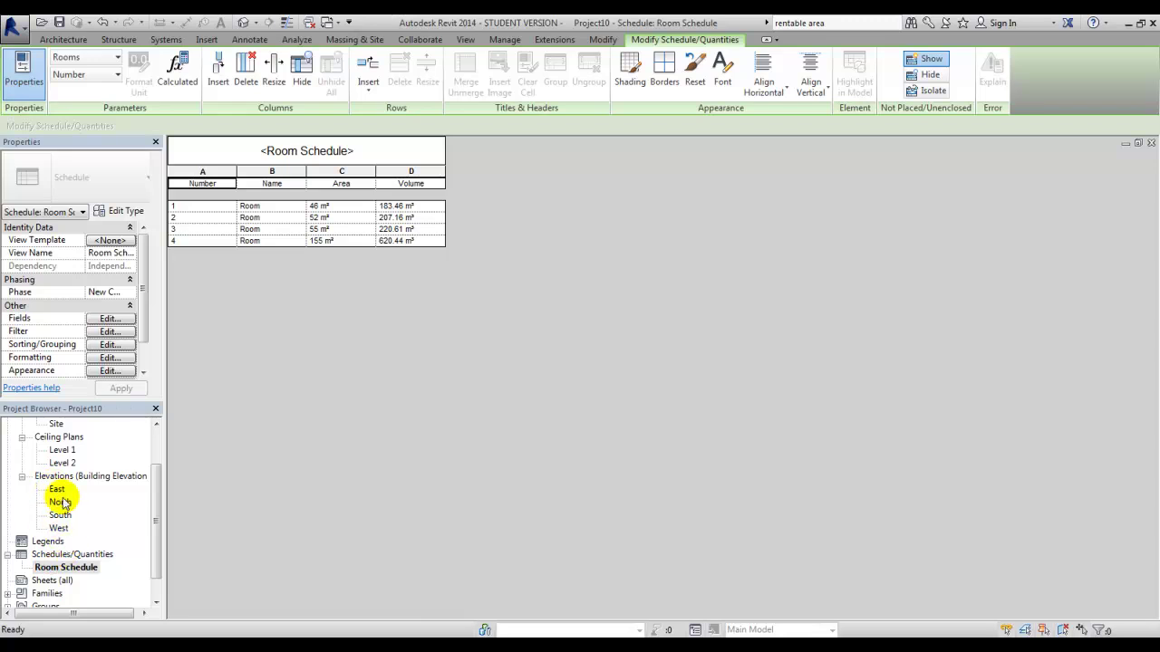
- Back on Level 1, select all four room tags to edit their tag family
scroll(154, 499, "up", 3)
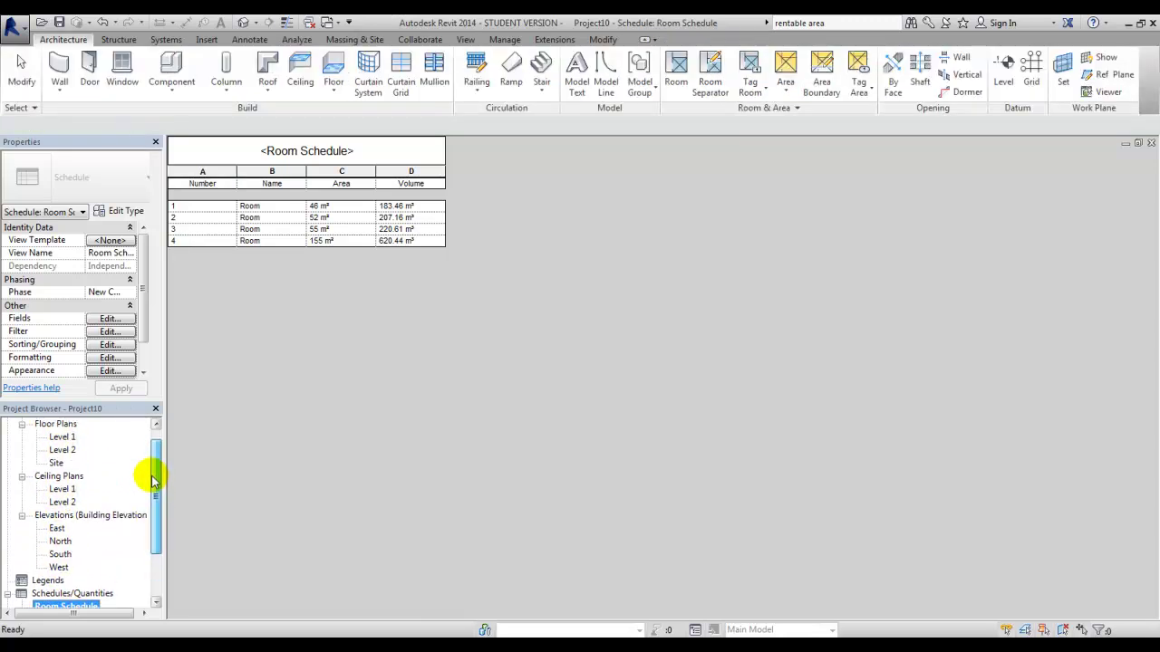
double_click(64, 436)
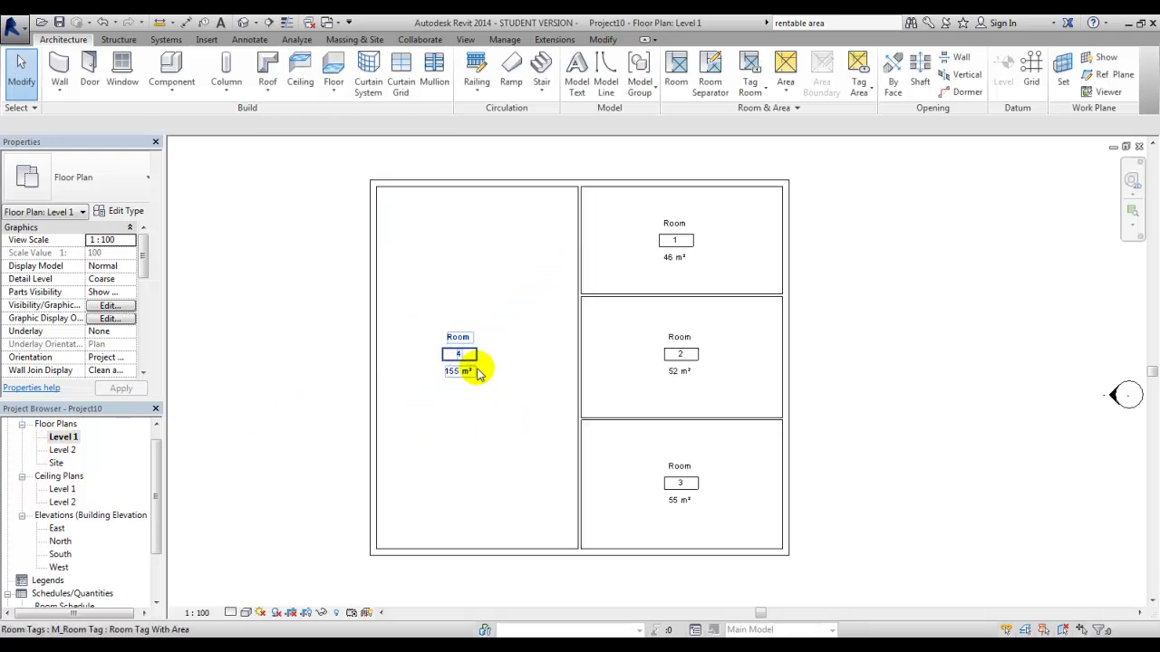
left_click(460, 355)
left_click(688, 245, "ctrl")
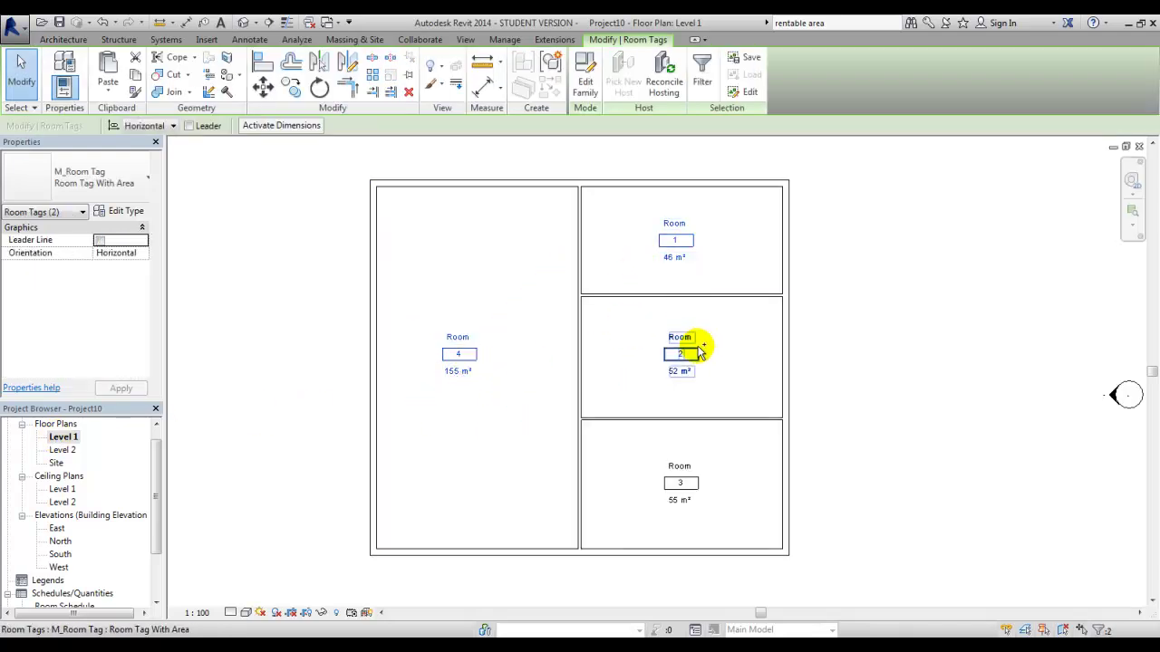
left_click(679, 352, "ctrl")
left_click(670, 464, "ctrl")
left_click(670, 460, "ctrl")
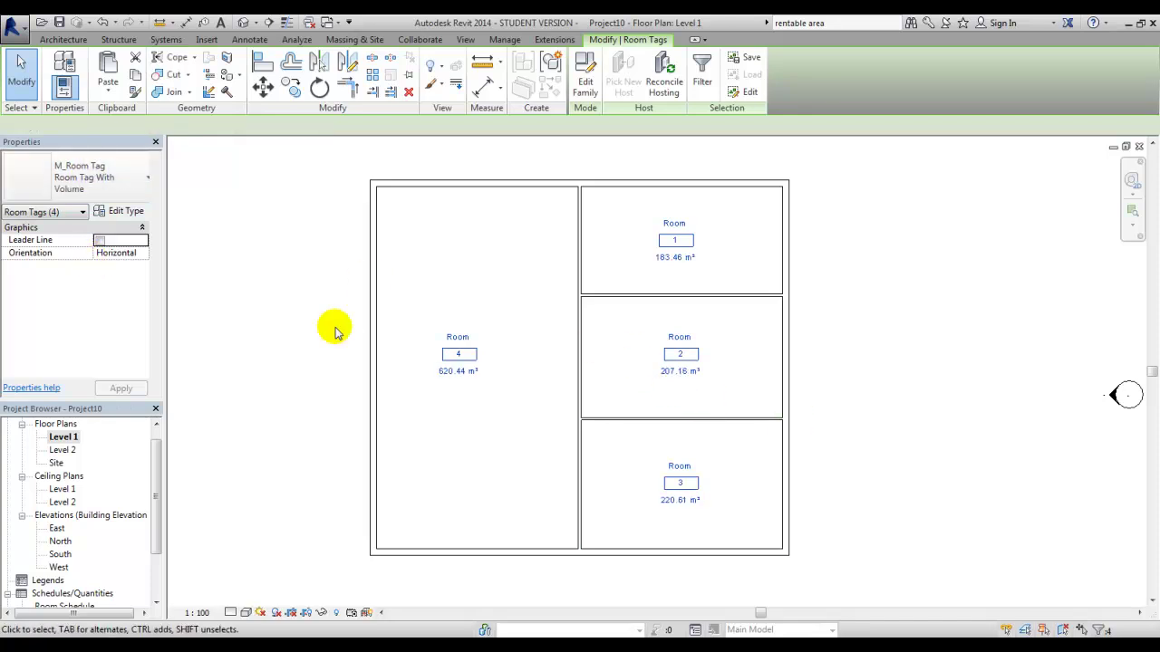
right_click(459, 366)
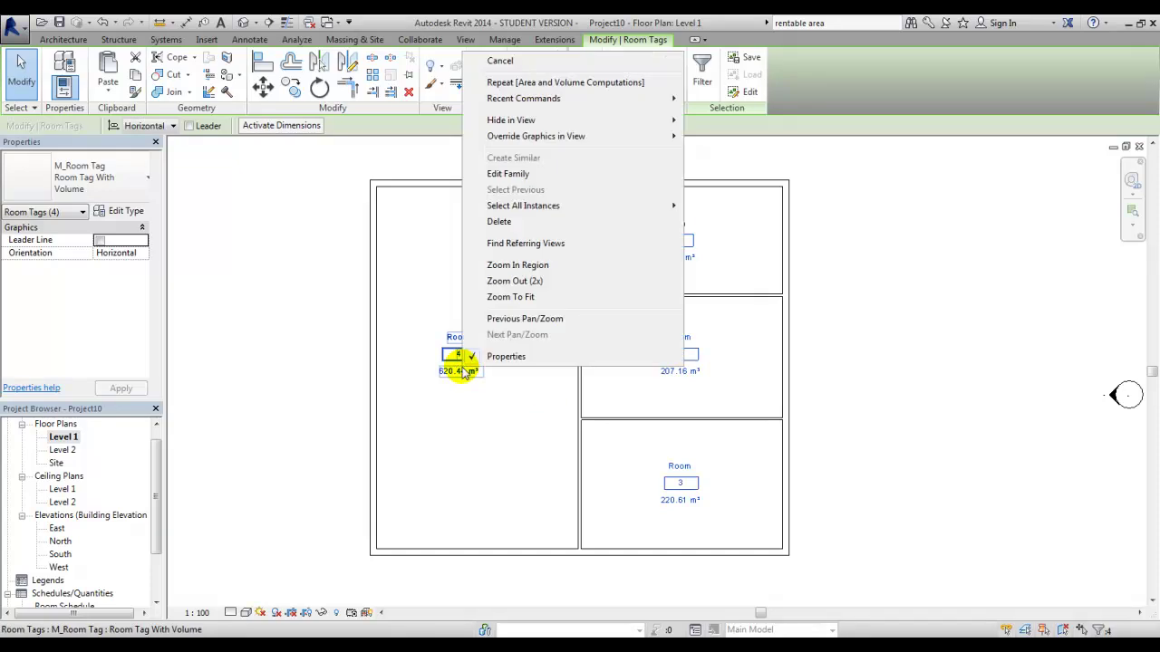
- In the room tag family, move the Volume label below the area value
left_click(546, 173)
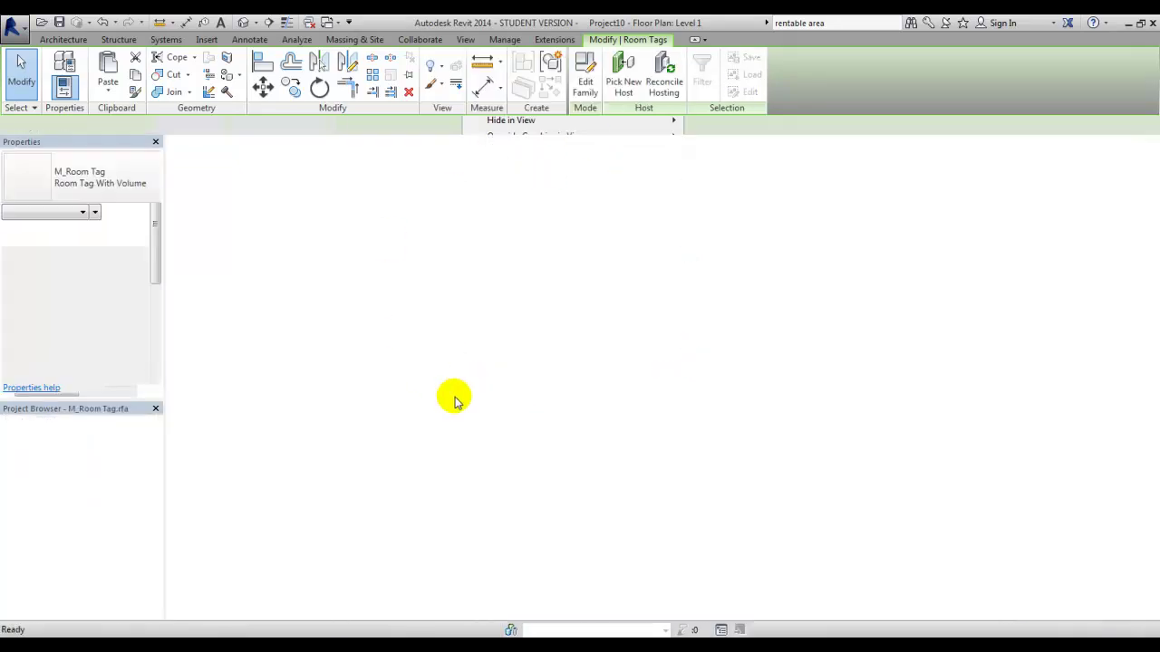
left_click(658, 501)
scroll(353, 281, "down", 2)
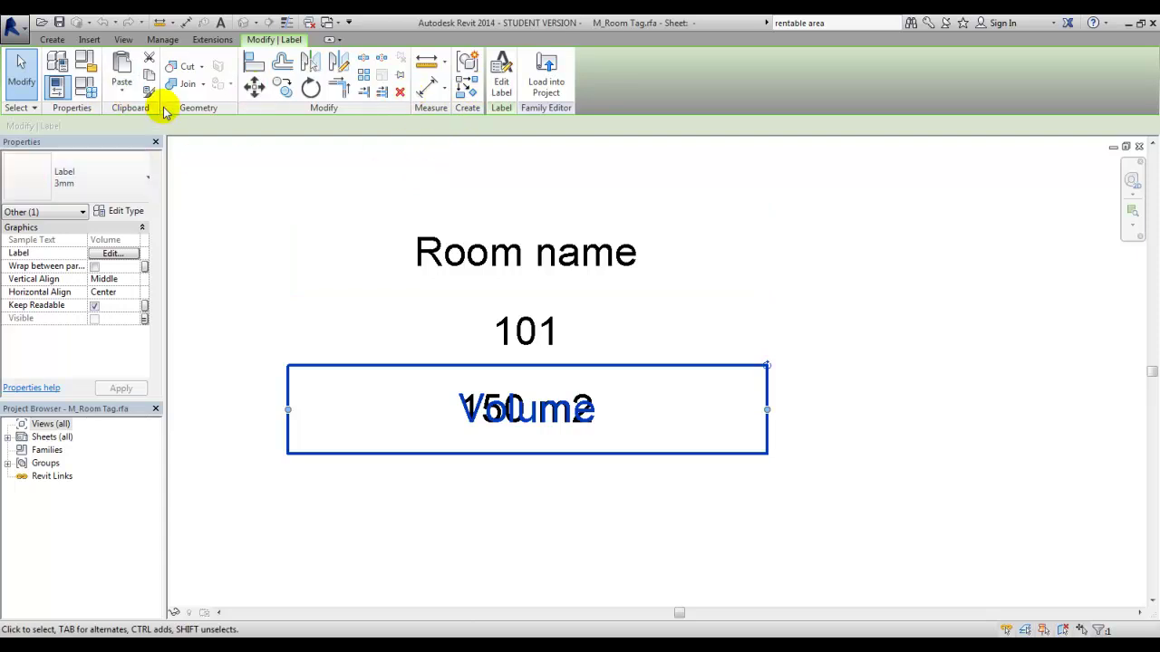
left_click(254, 86)
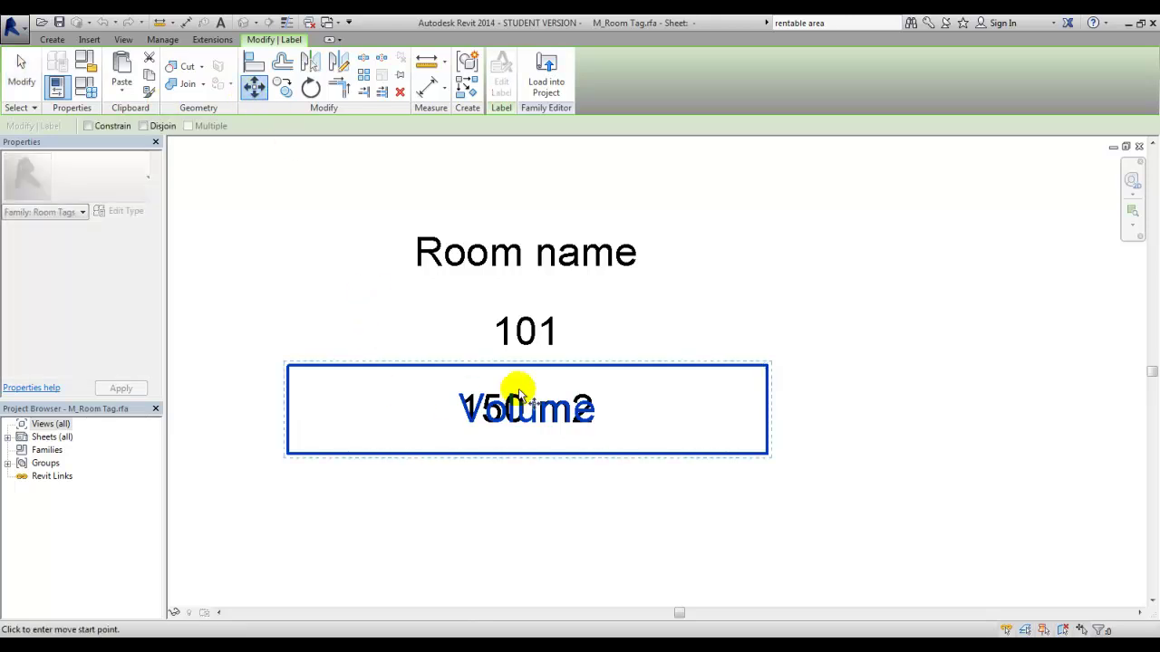
left_click(554, 333)
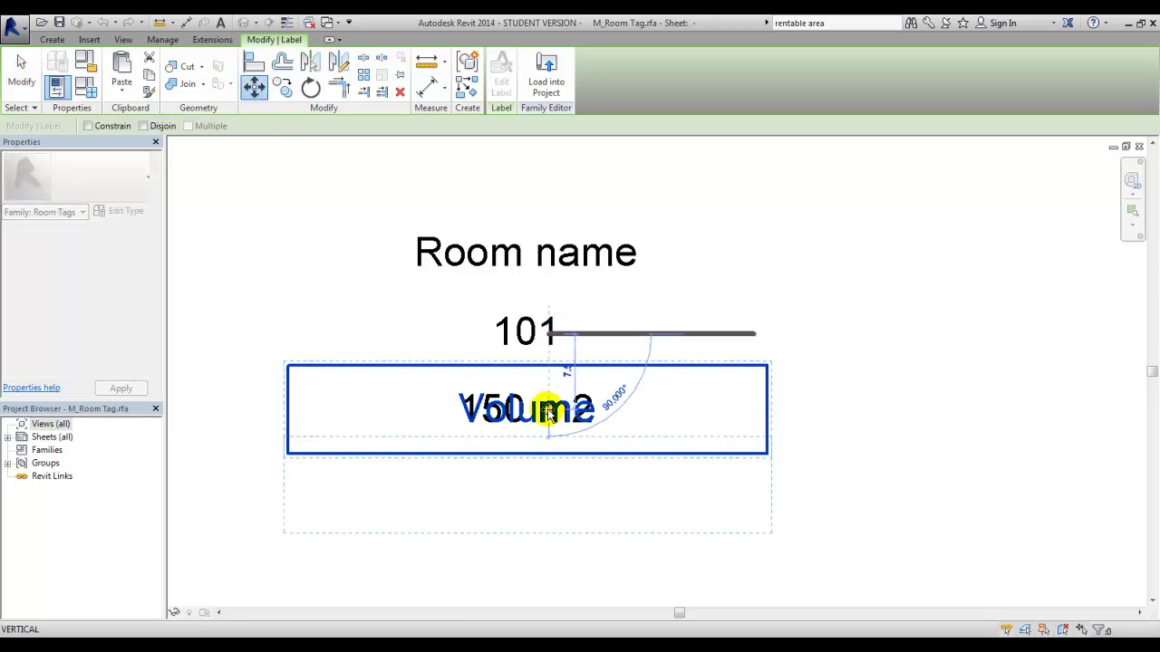
left_click(564, 410)
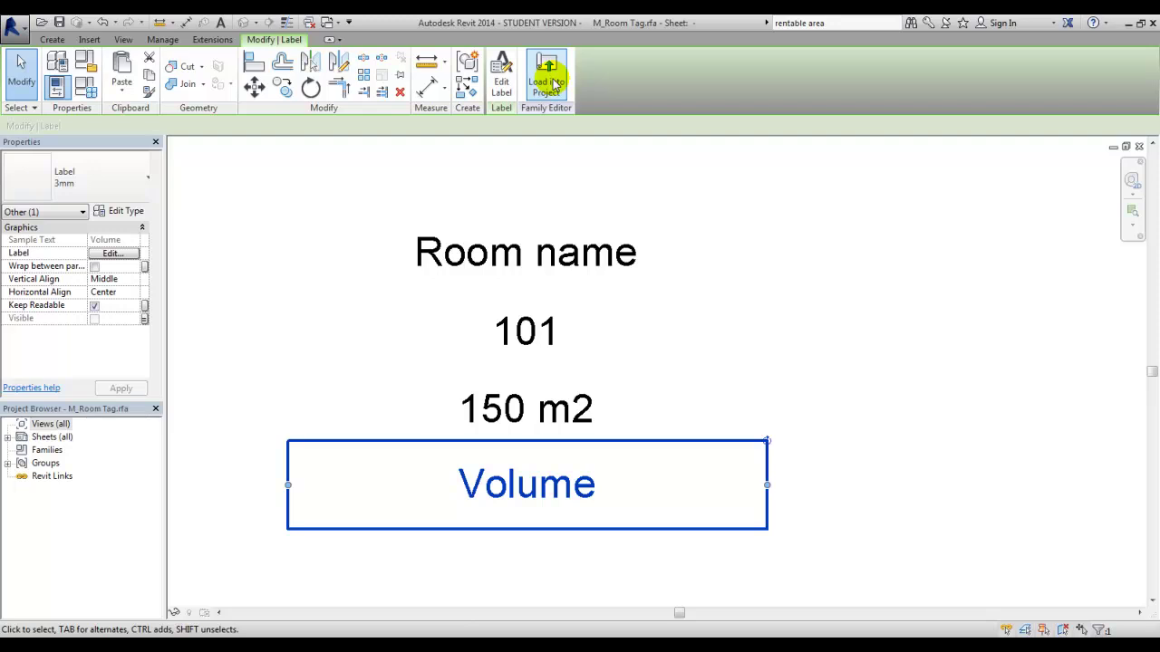
- Load the edited tag family into Project10, overwriting the existing version
left_click(552, 83)
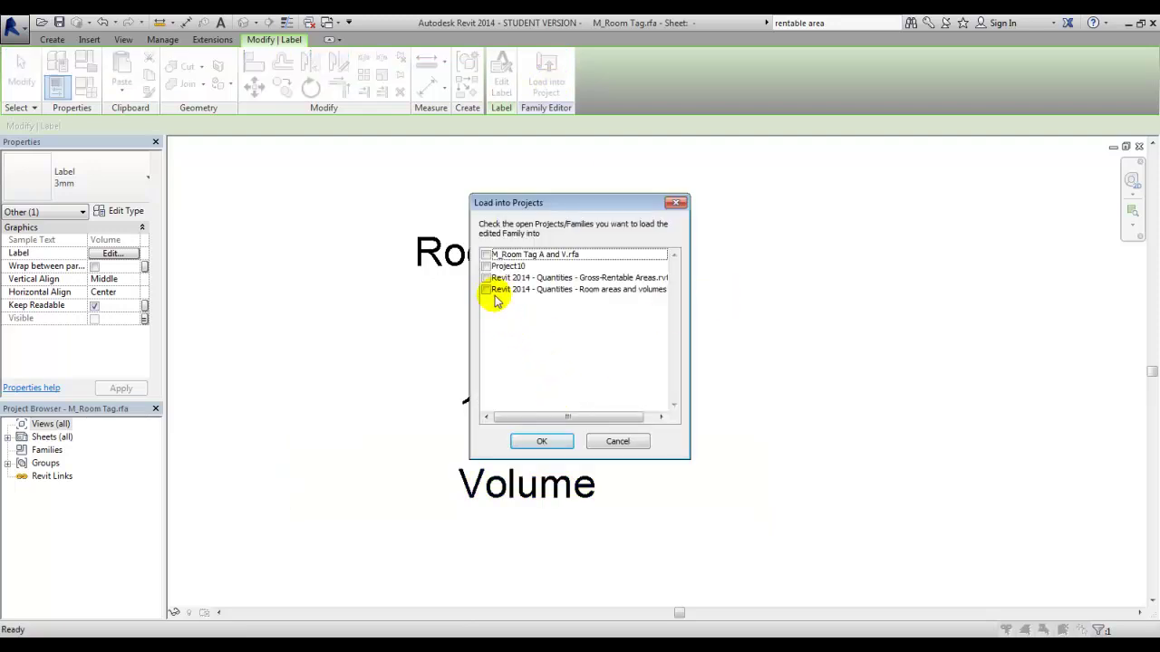
left_click(486, 266)
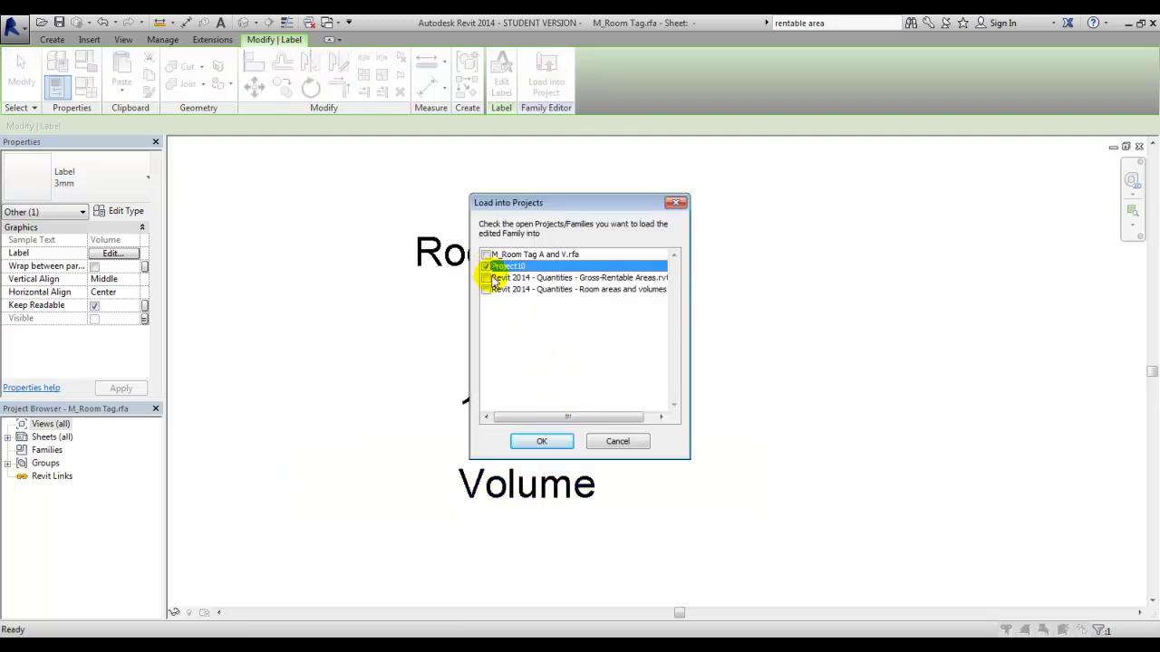
left_click(531, 440)
left_click(552, 292)
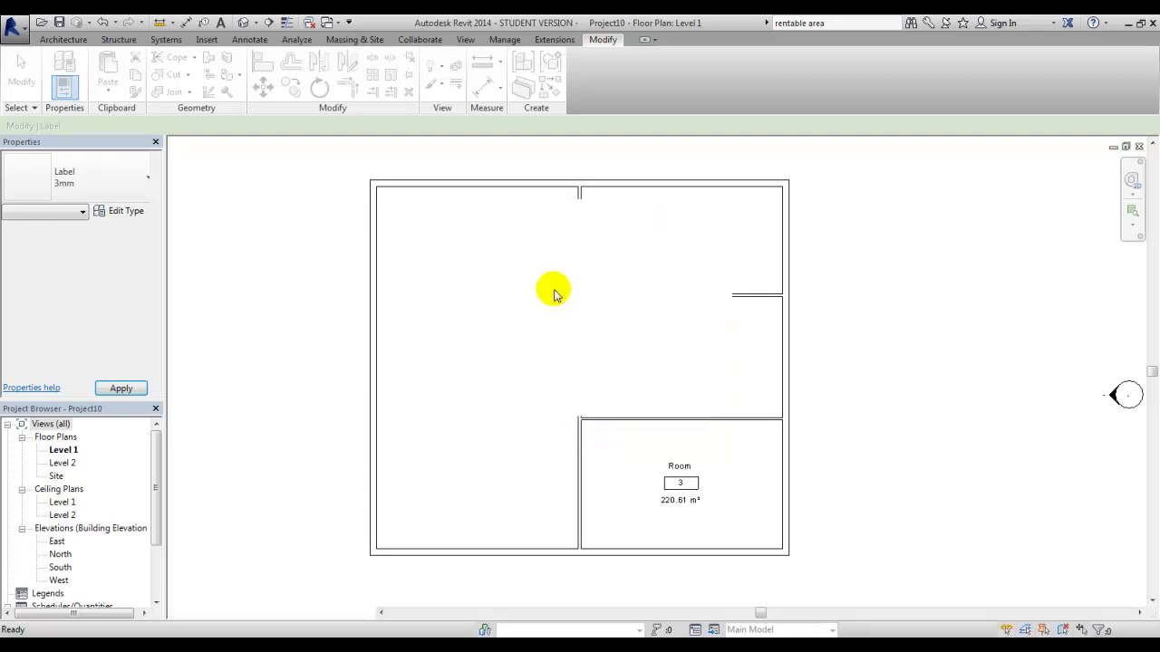
- Turn on Show Area in the Room Tag With Volume type properties
left_click(122, 214)
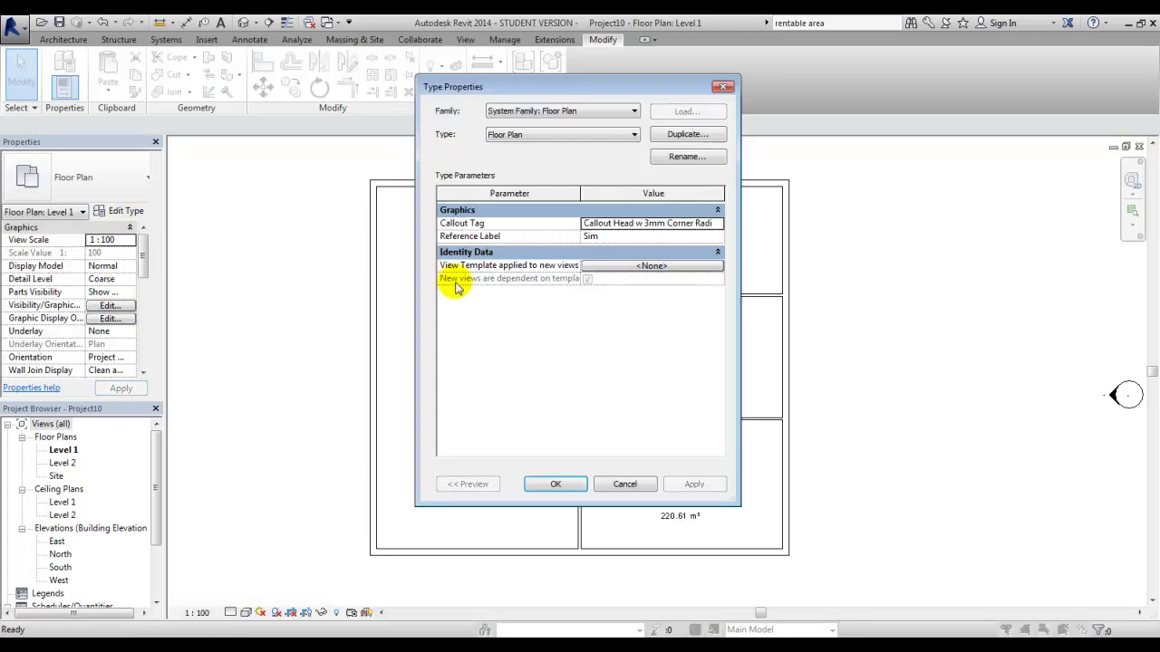
left_click(627, 484)
left_click(458, 351)
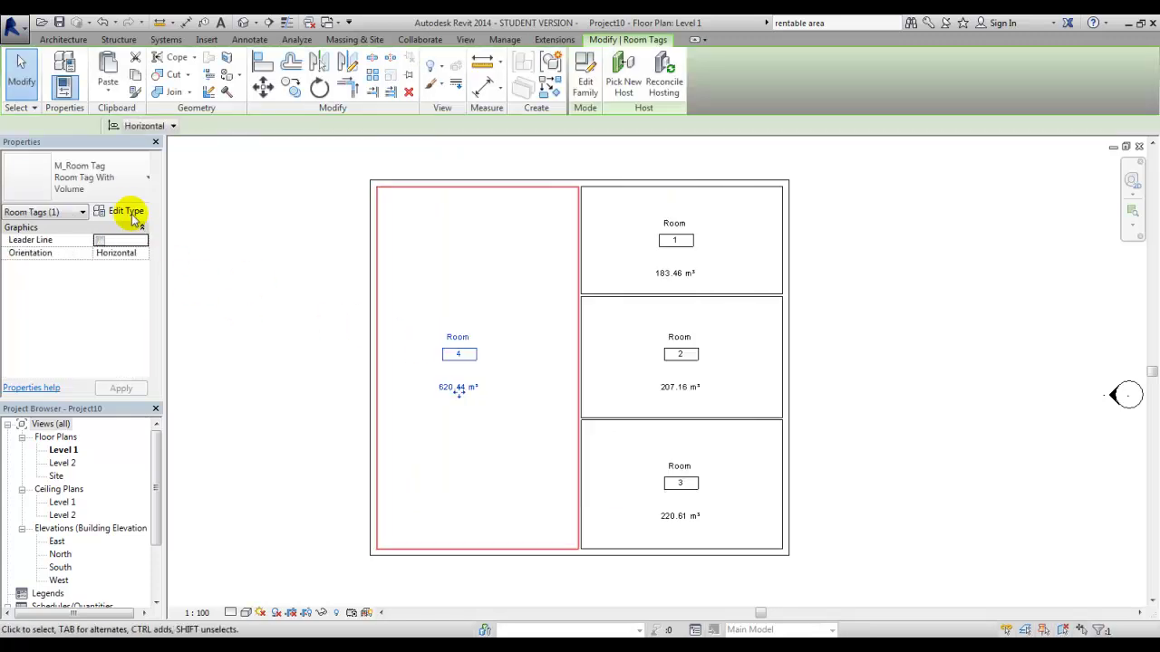
left_click(126, 211)
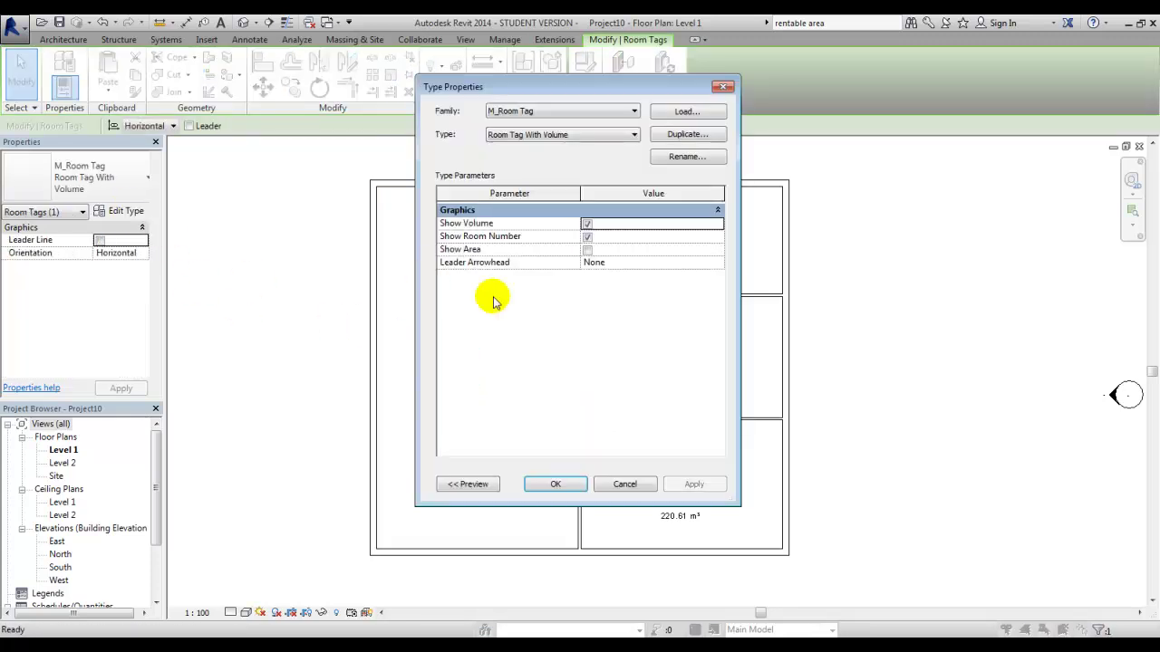
left_click(587, 250)
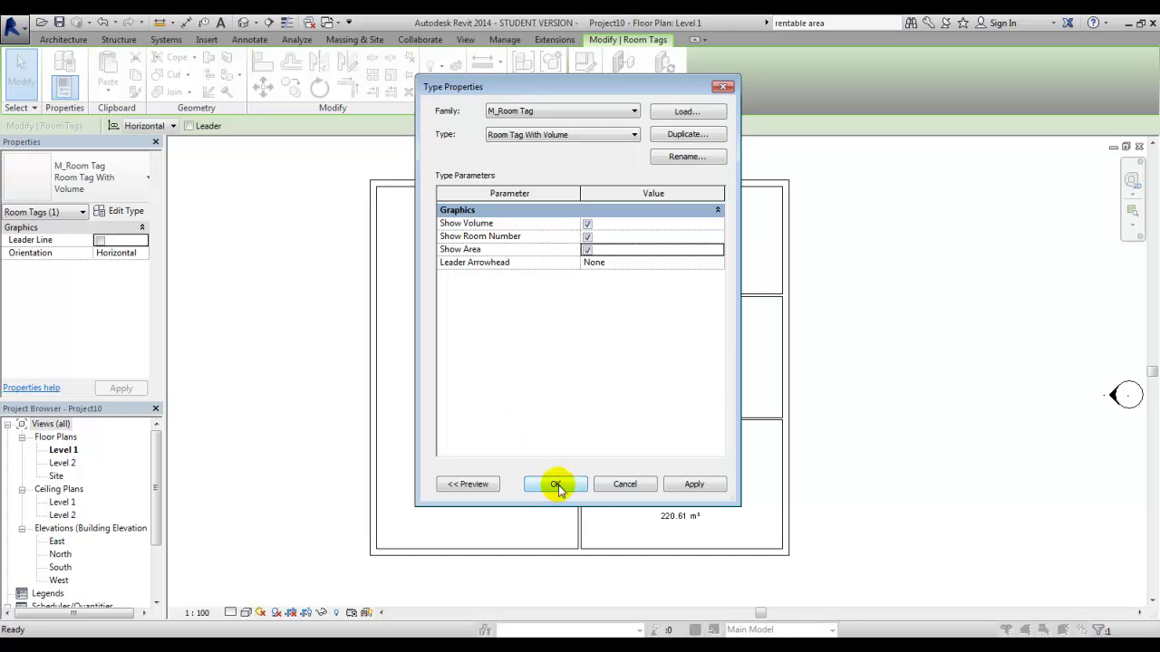
left_click(694, 485)
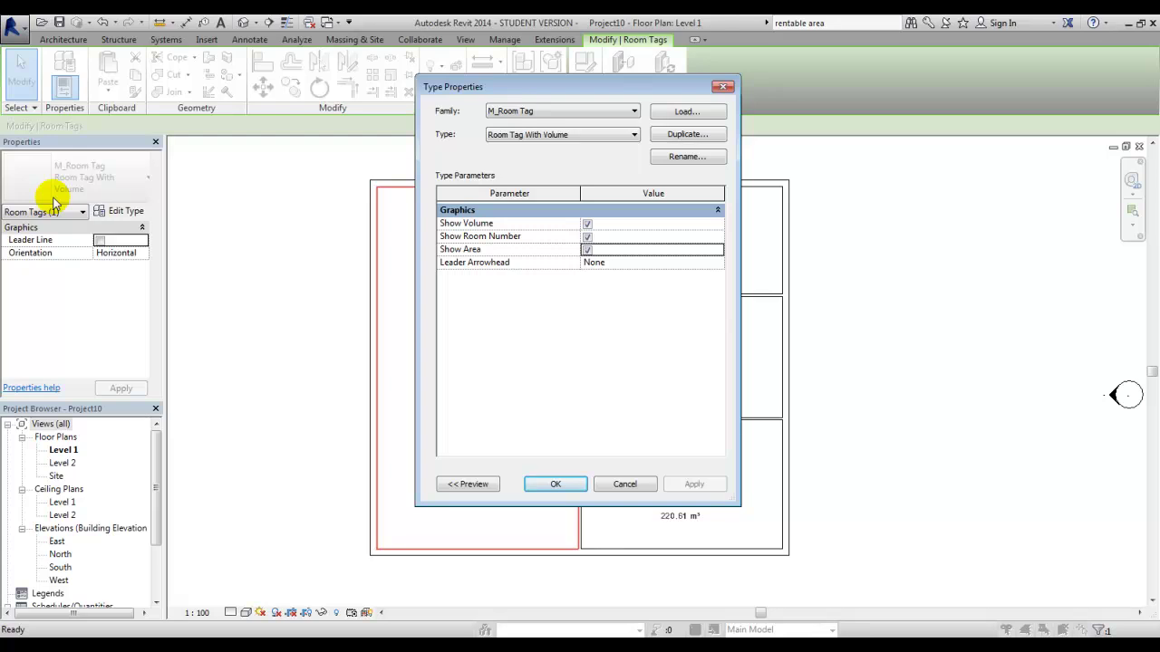
left_click(556, 485)
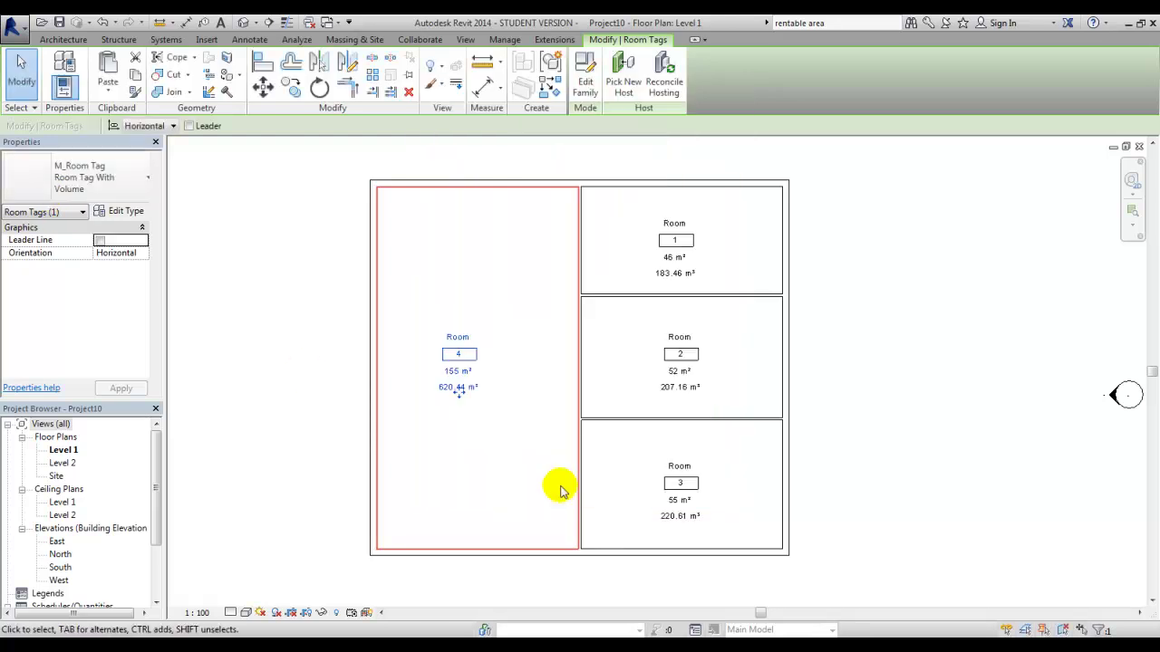
left_click(860, 402)
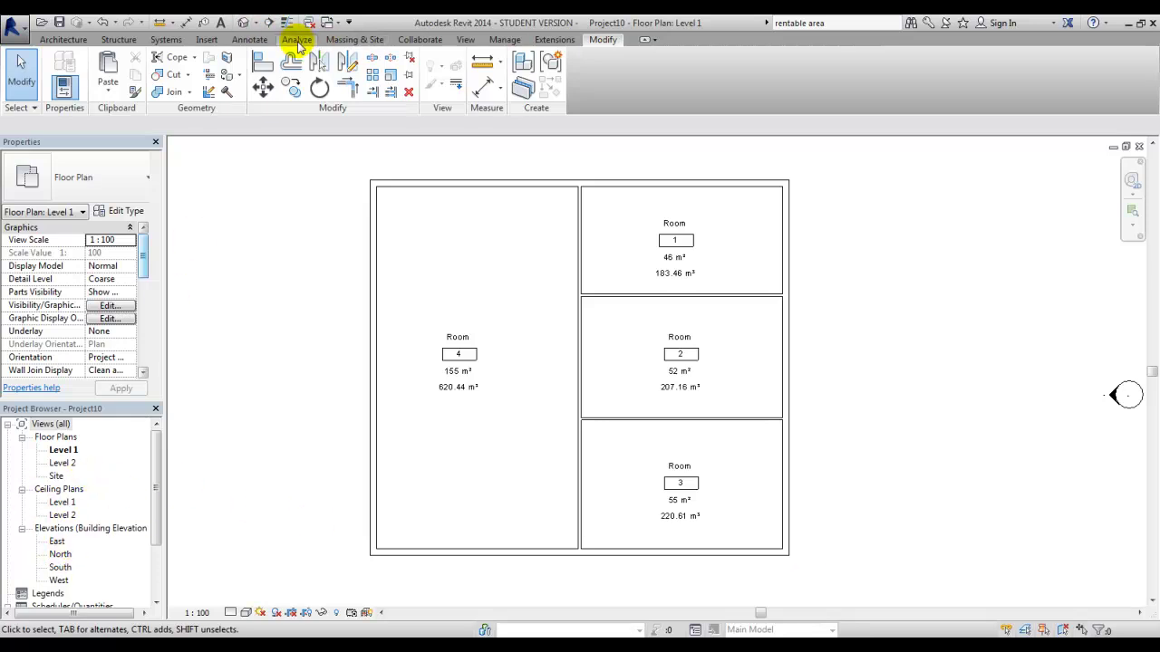
- In the default 3D view, set the four outer walls' Top Constraint to Level 2
left_click(465, 40)
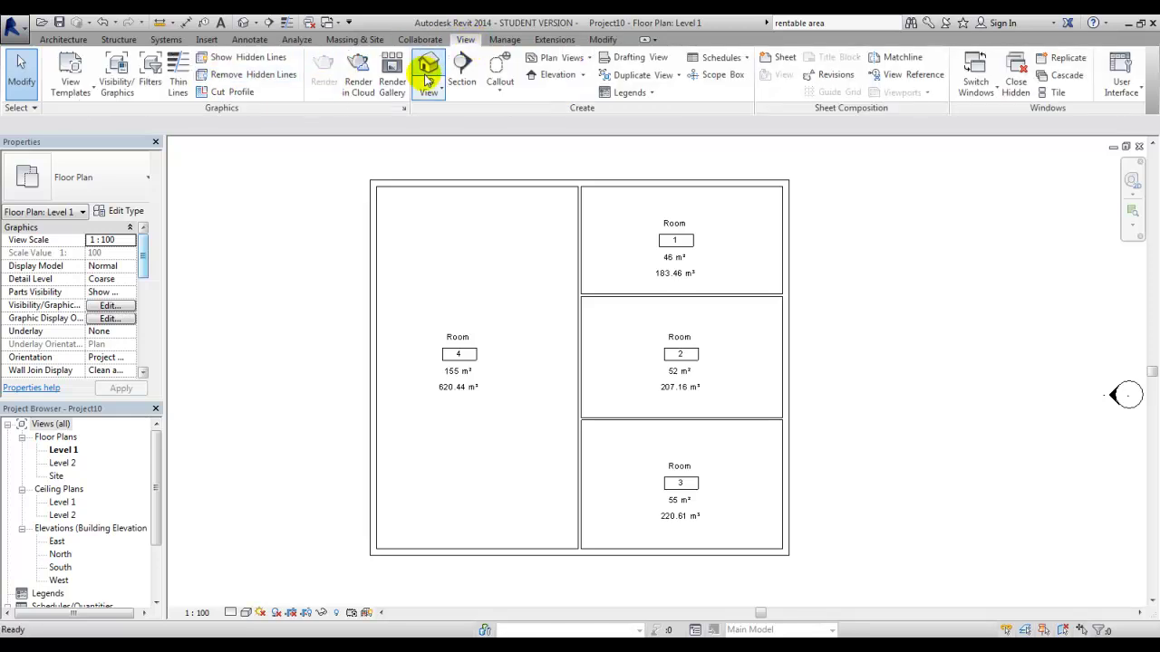
left_click(429, 81)
scroll(371, 408, "down", 2)
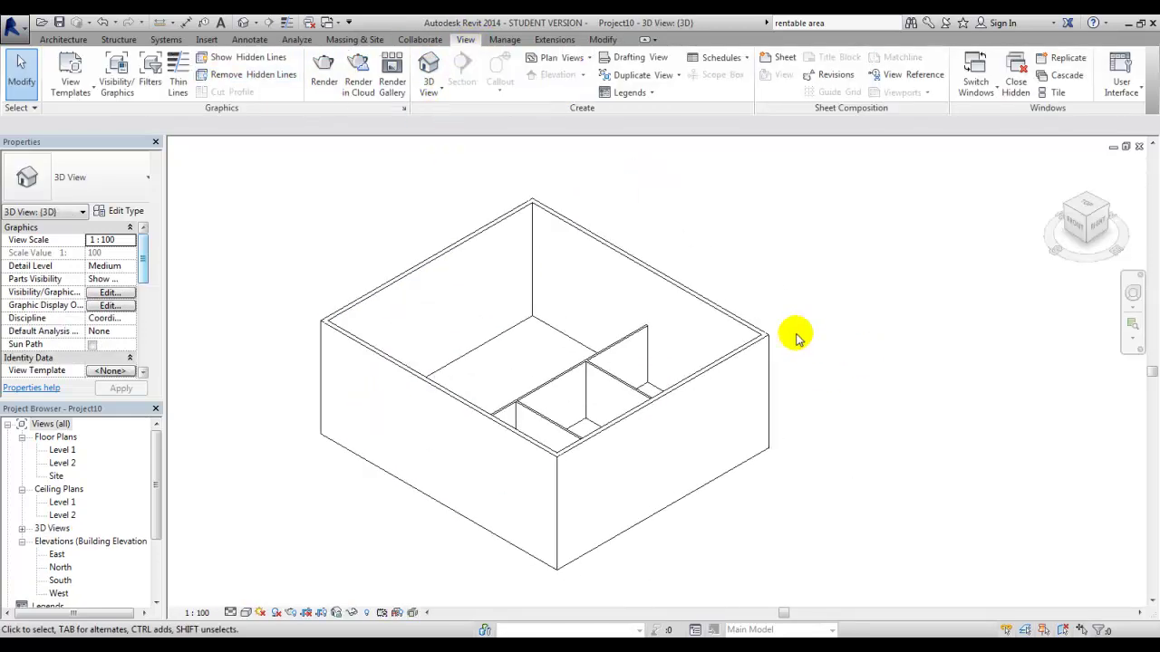
left_click(730, 328)
left_click(732, 346, "ctrl")
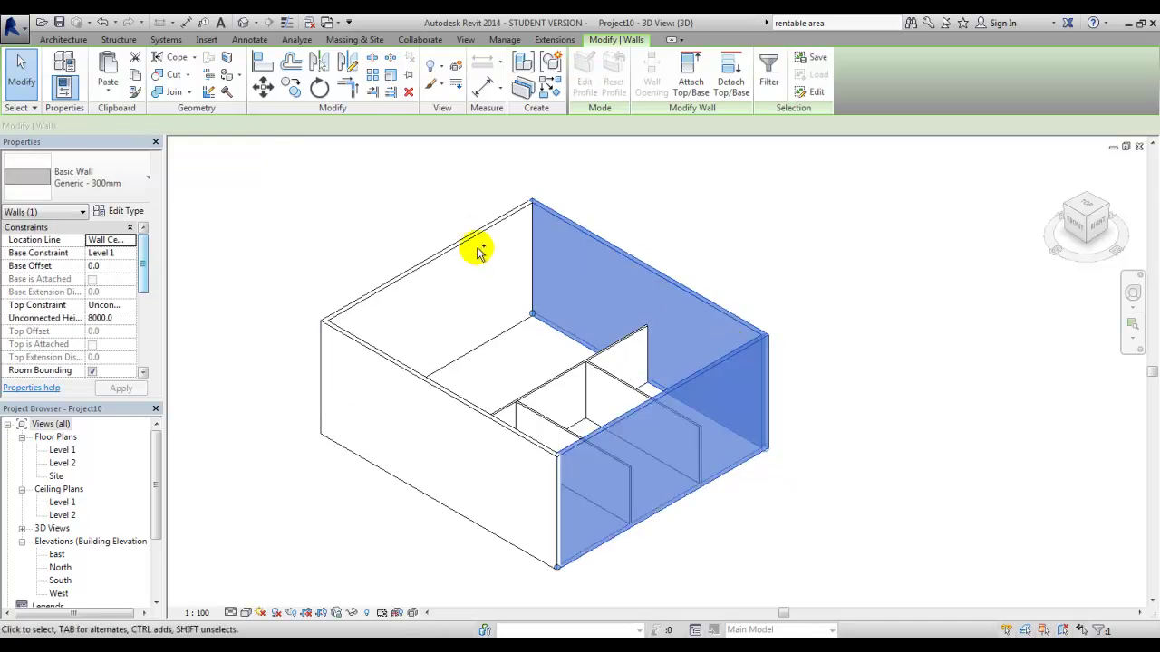
left_click(468, 238, "ctrl")
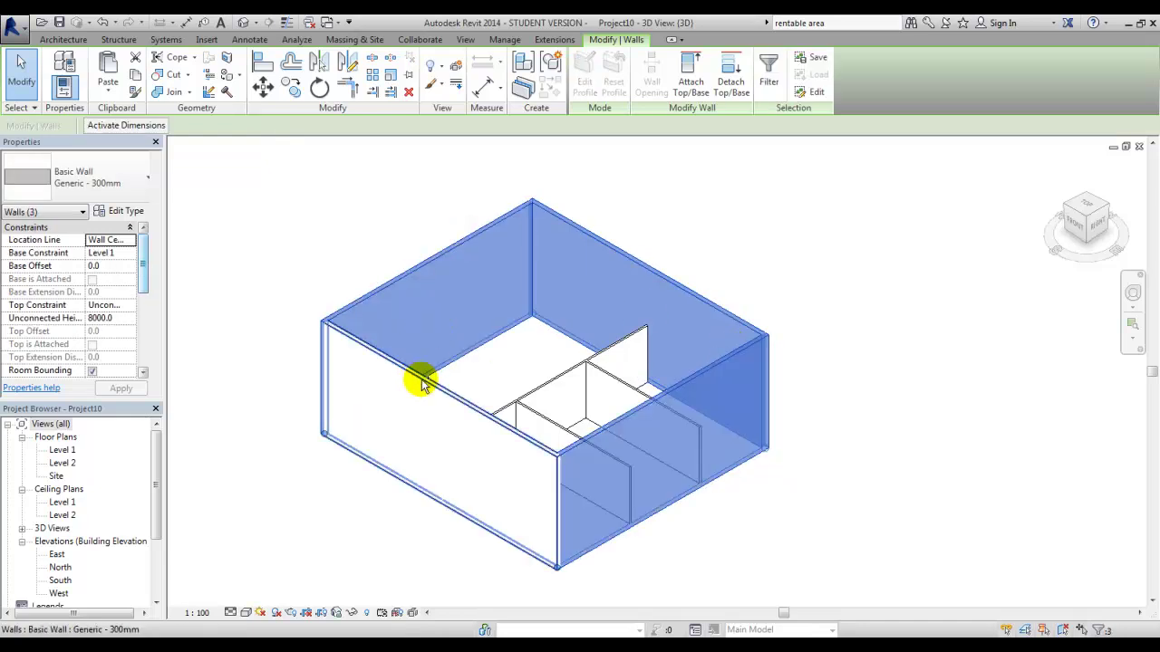
left_click(421, 383, "ctrl")
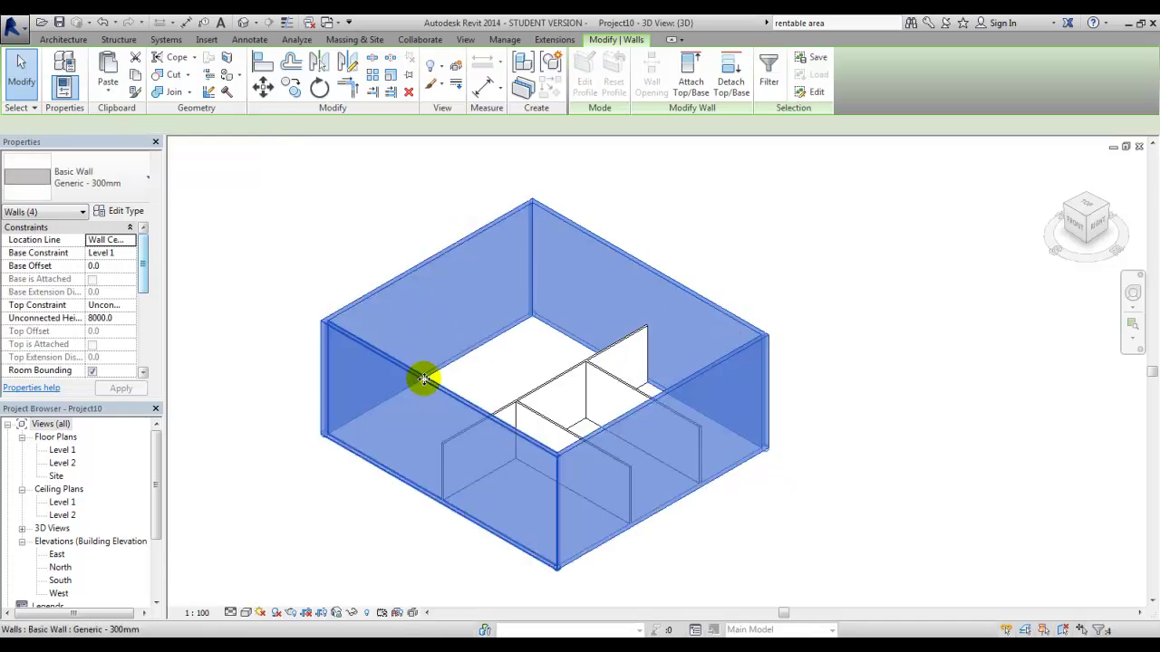
left_click(132, 308)
left_click(133, 339)
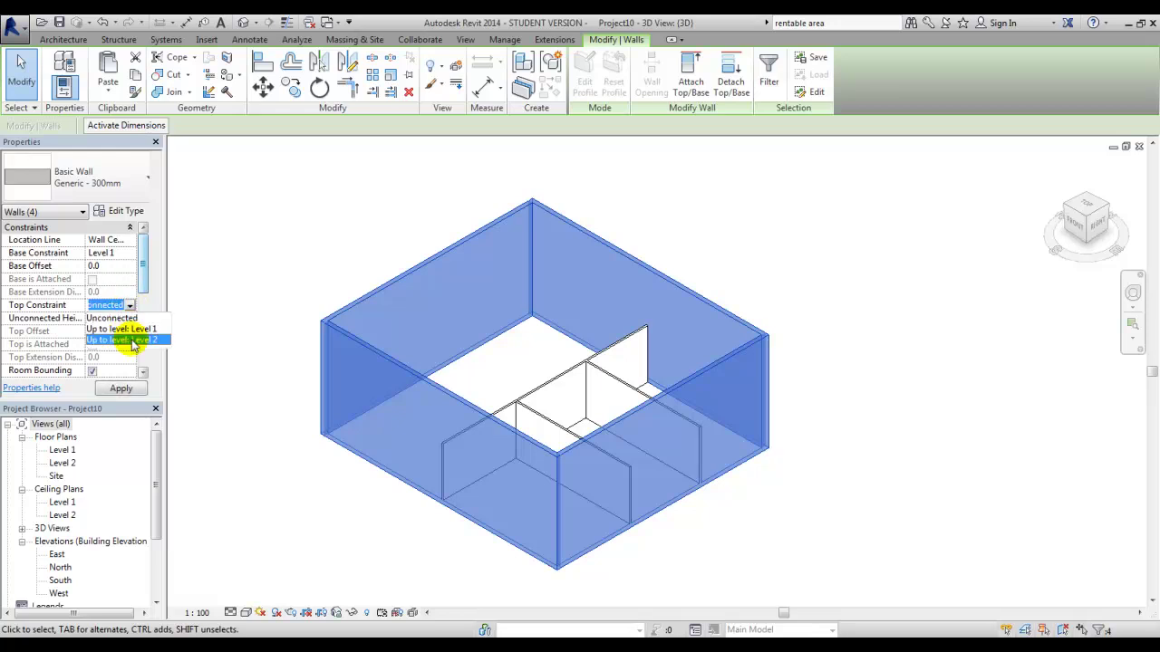
- Return to the Level 1 floor plan
left_click(310, 264)
scroll(668, 568, "up", 2)
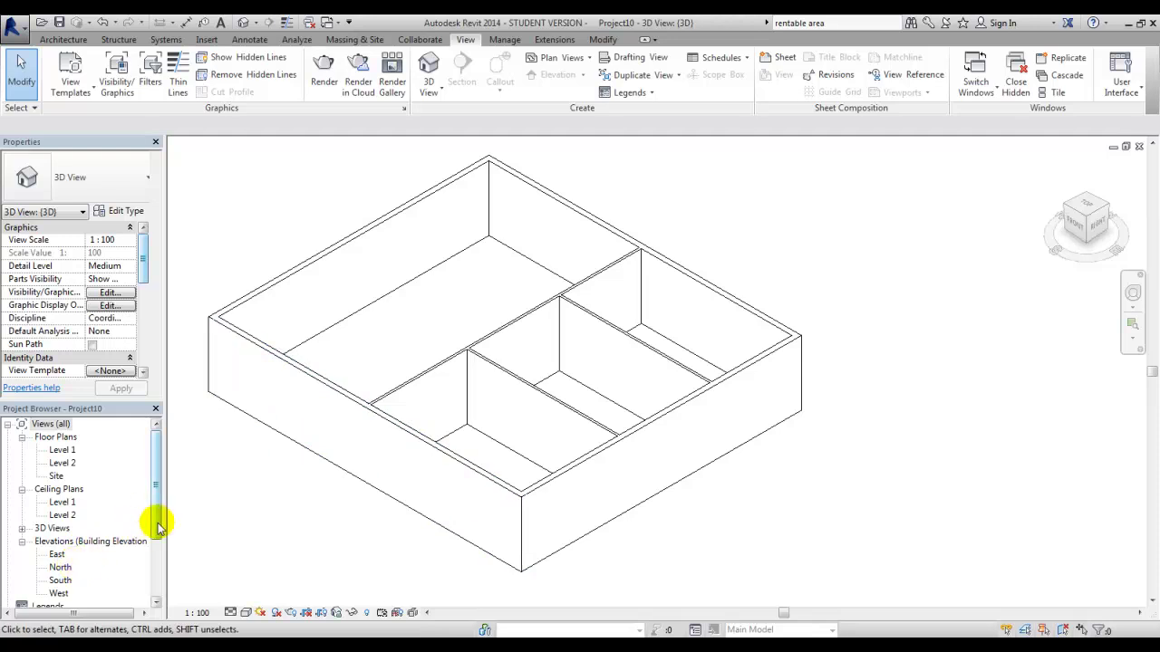
left_click_drag(155, 517, 150, 538)
double_click(61, 424)
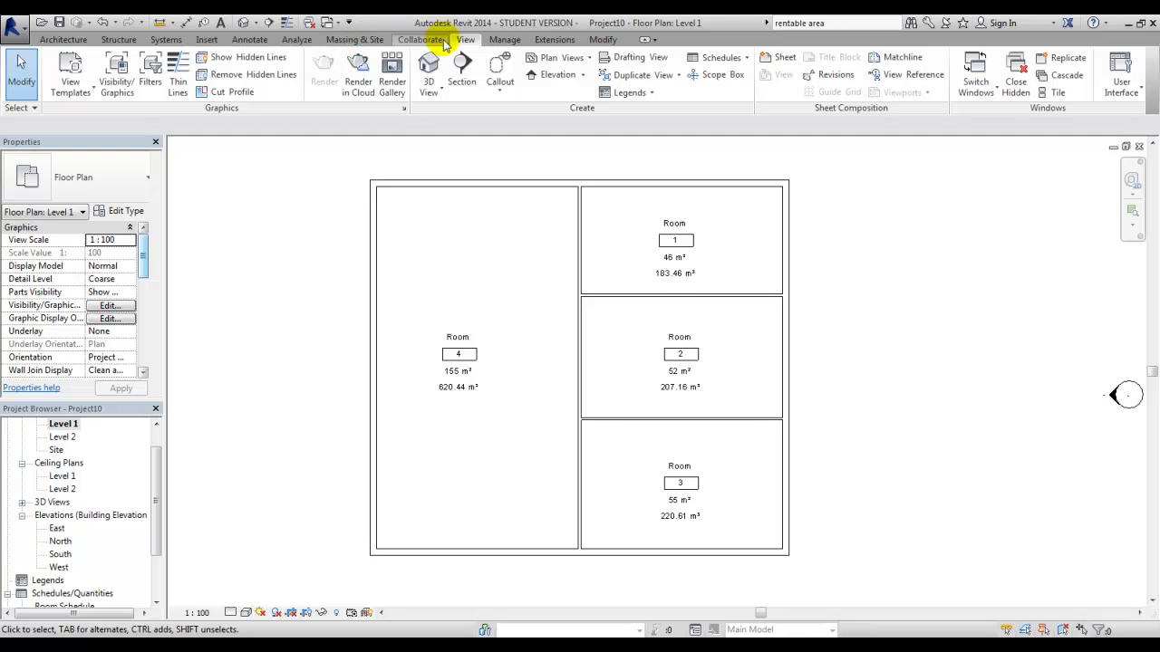
- Draw a horizontal building section, Section 1, across rooms 4 and 3
left_click(461, 72)
left_click(347, 450)
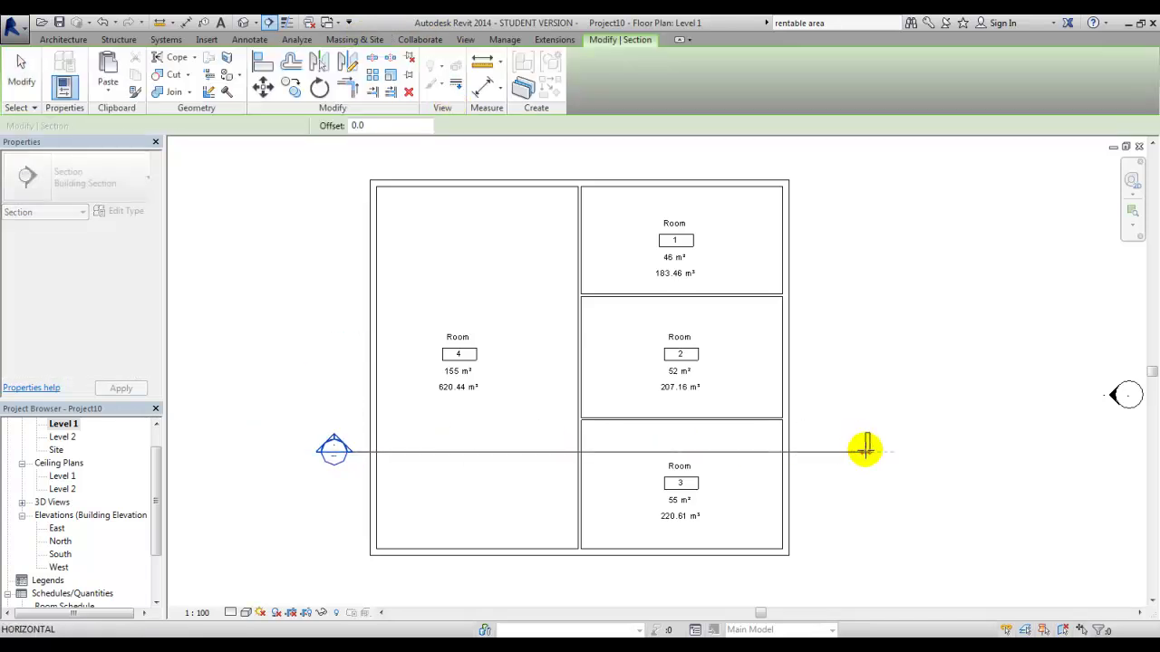
left_click(865, 449)
- Open Section 1 and select the cut room, then return to the Level 1 plan
left_click(21, 581)
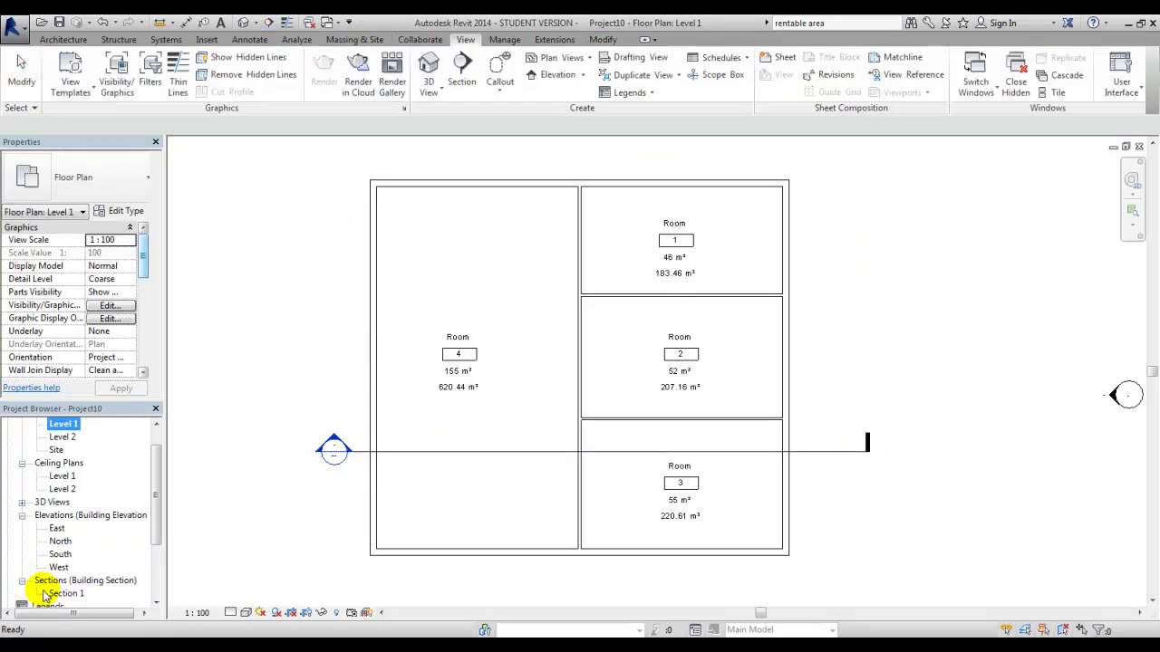
double_click(63, 593)
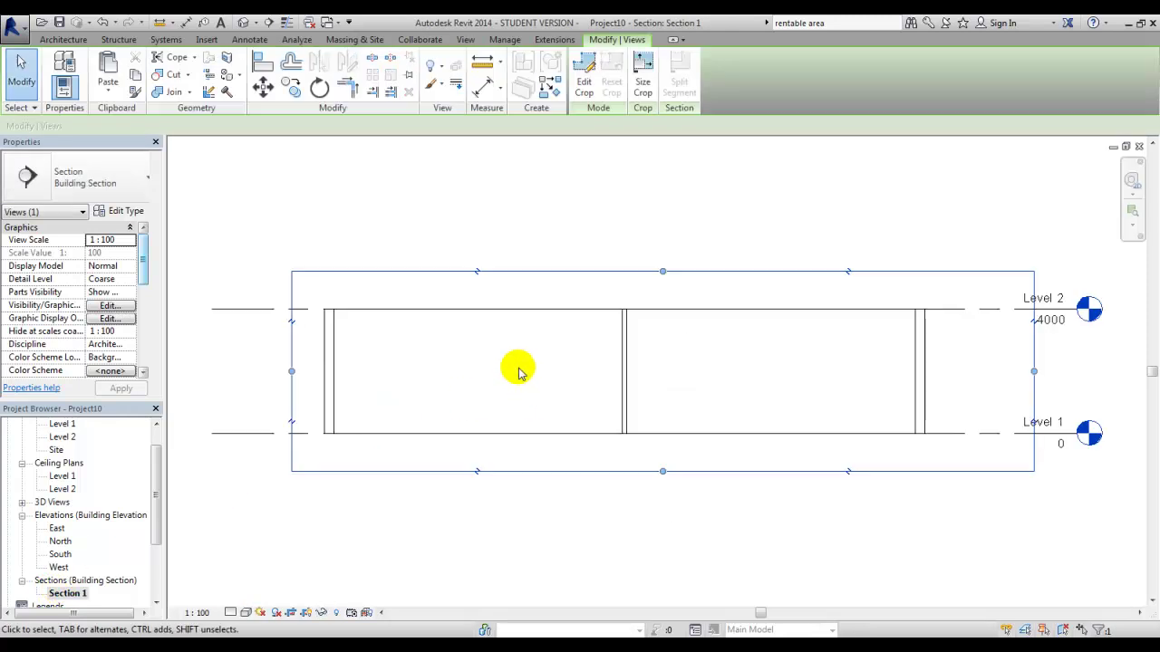
left_click(486, 357)
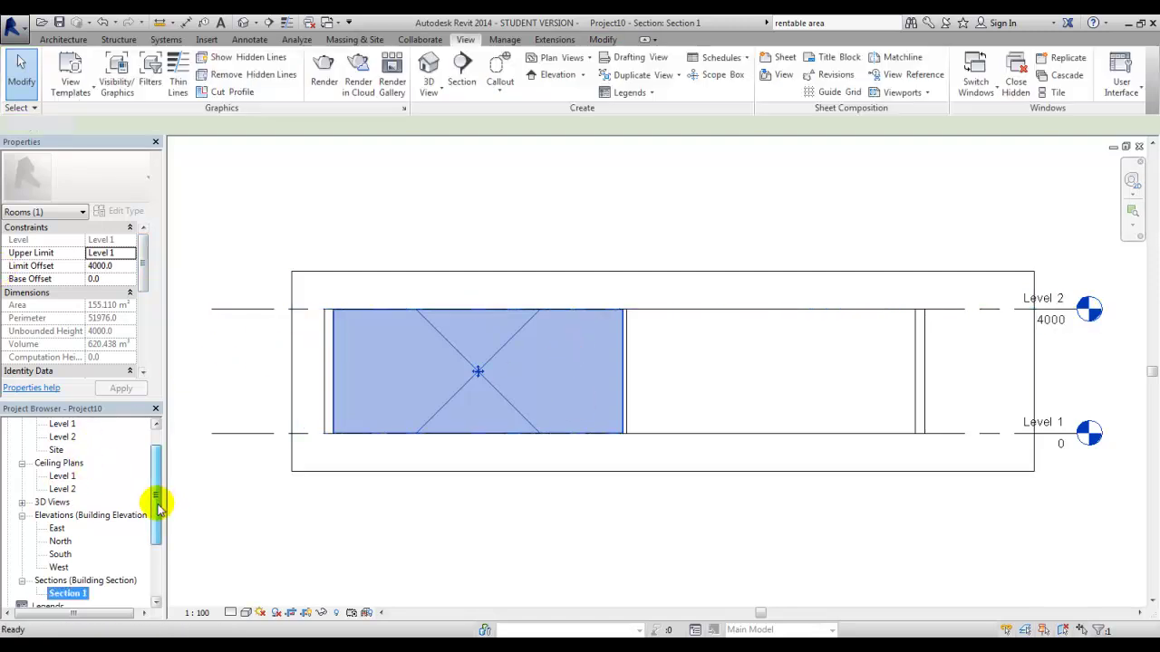
left_click_drag(160, 504, 155, 474)
left_click(63, 451)
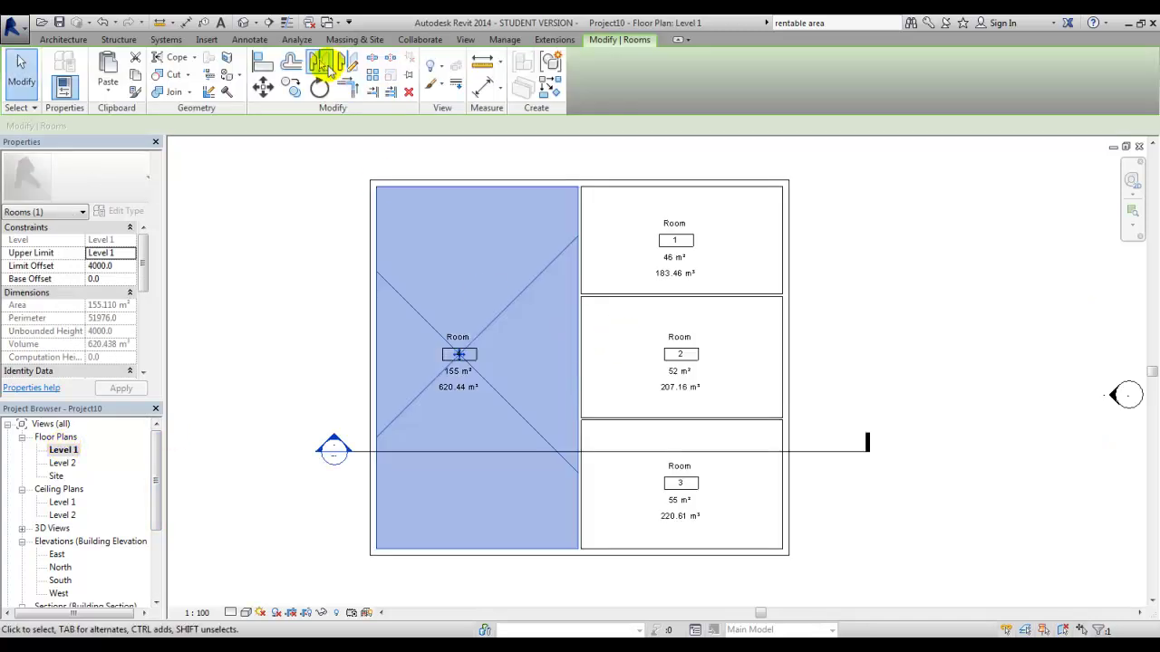
- Create an architectural floor with a rectangular boundary between the outer wall corners
left_click(60, 40)
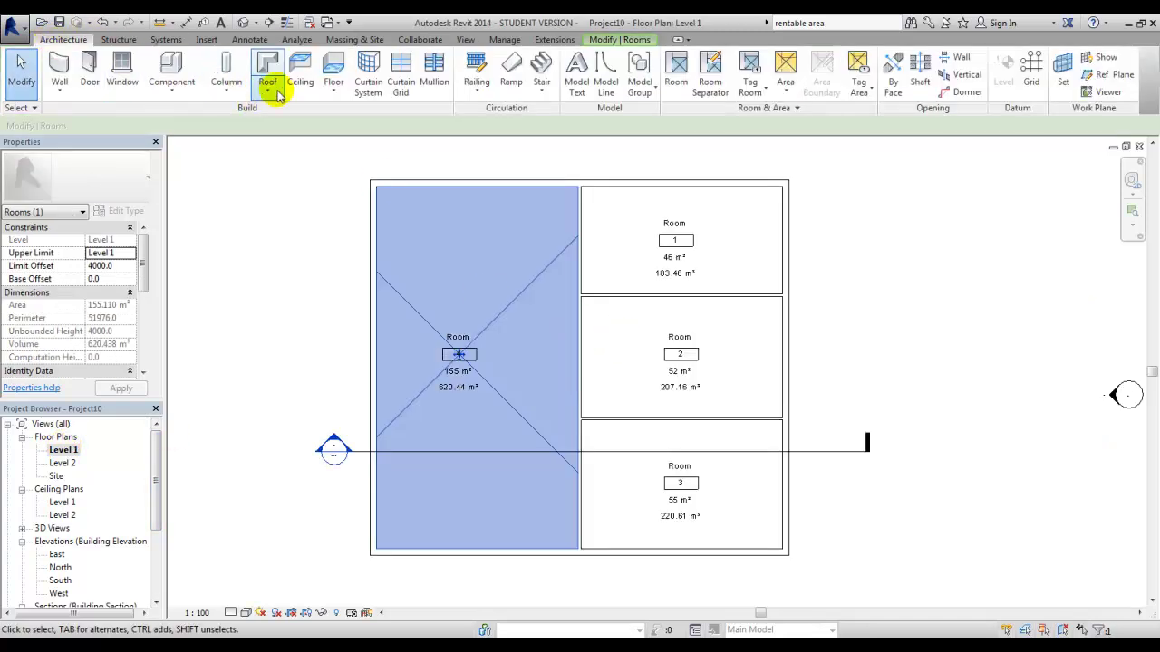
left_click(334, 90)
left_click(368, 115)
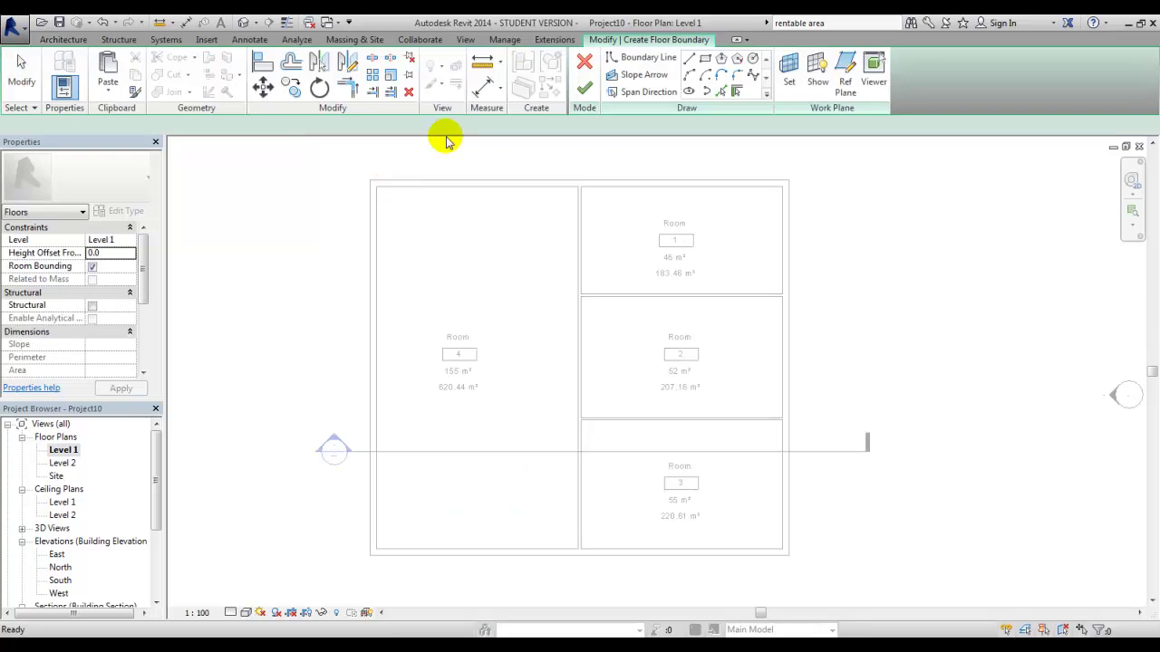
left_click(704, 58)
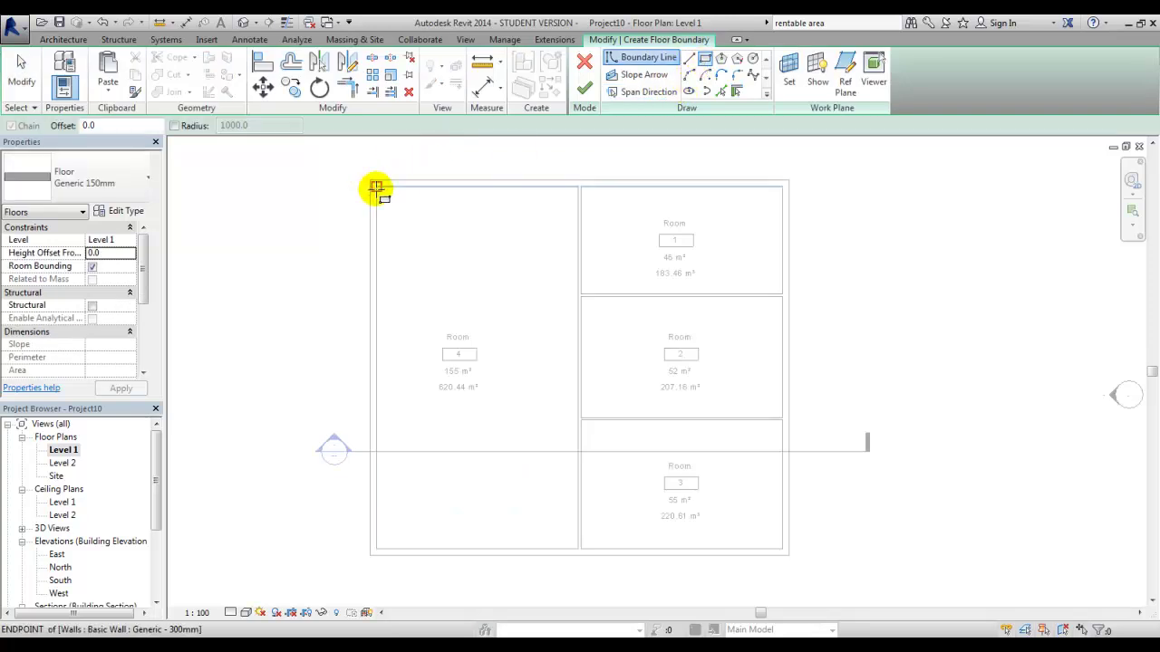
left_click(376, 188)
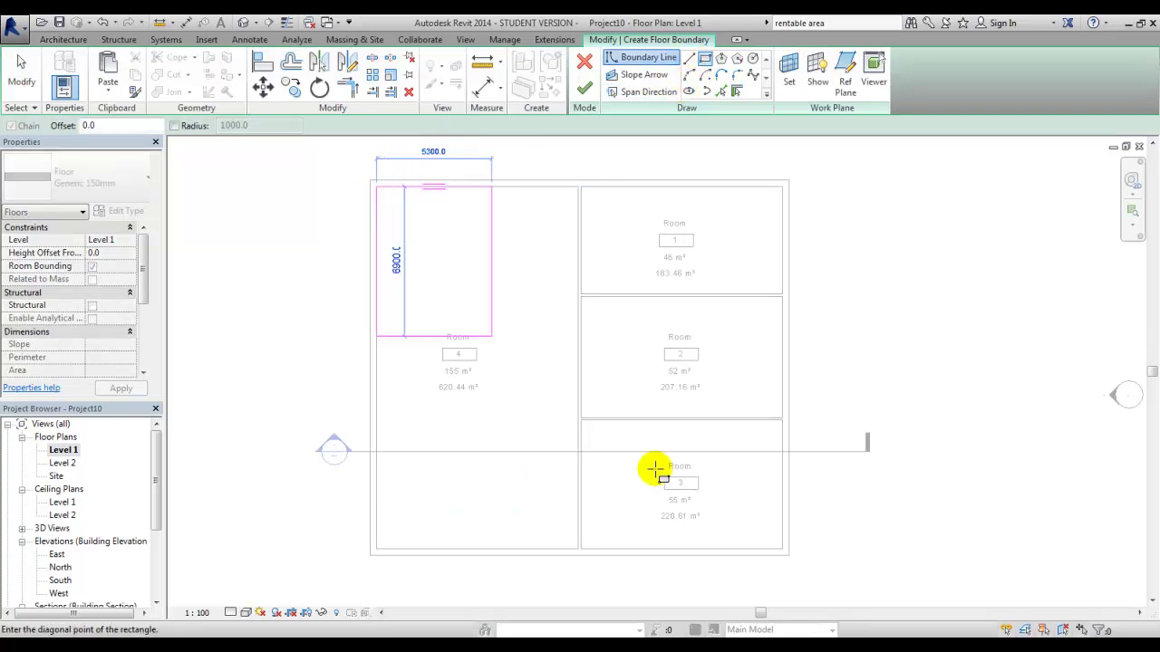
left_click(782, 548)
left_click(585, 88)
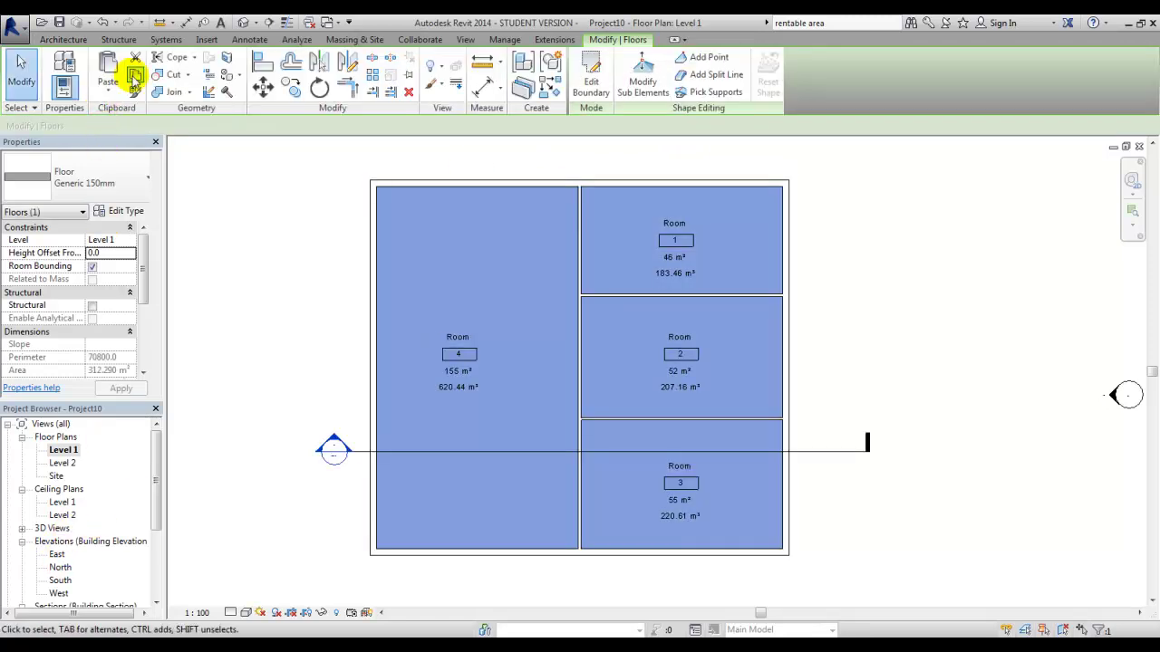
- Copy the floor and paste it aligned to Level 2
left_click(108, 90)
left_click(152, 147)
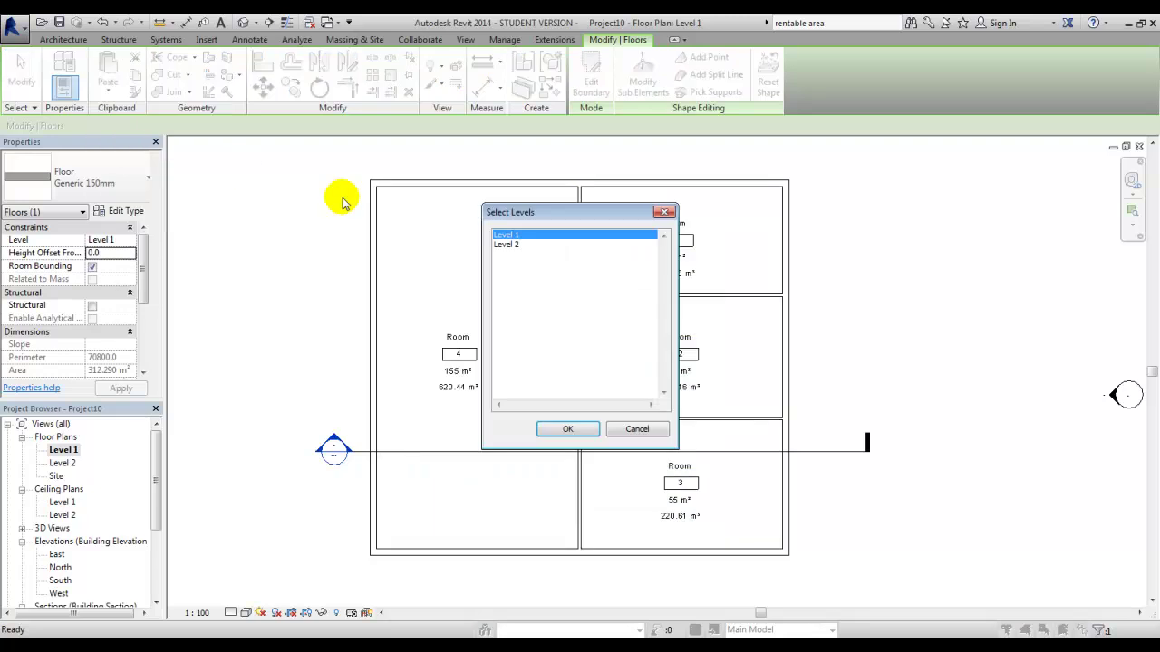
left_click(511, 244)
left_click(567, 428)
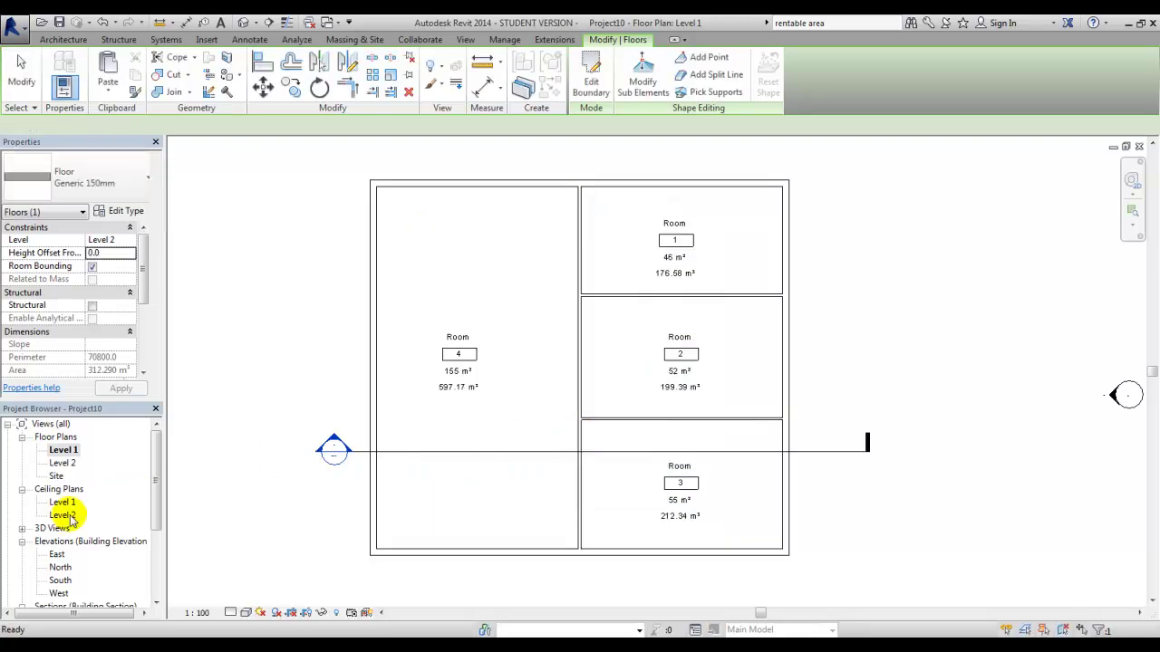
left_click(65, 606)
- In Section 1, select the left room to check its Upper Limit and Limit Offset
double_click(64, 593)
left_click(621, 418)
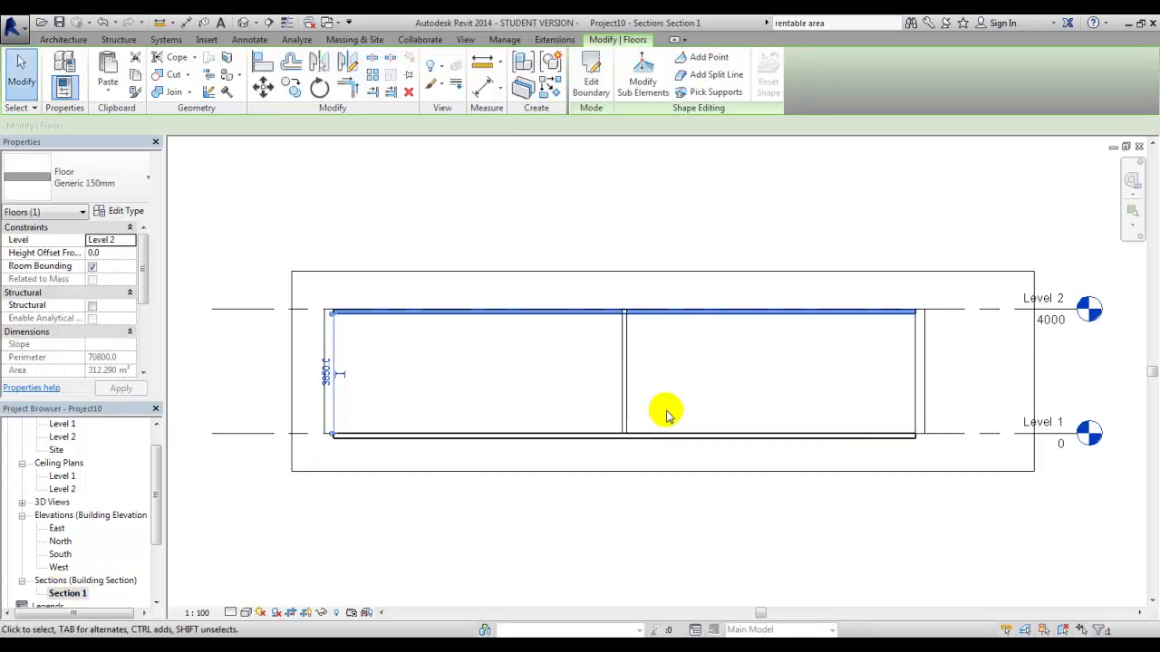
scroll(598, 489, "up", 3)
left_click(585, 527)
scroll(634, 390, "down", 3)
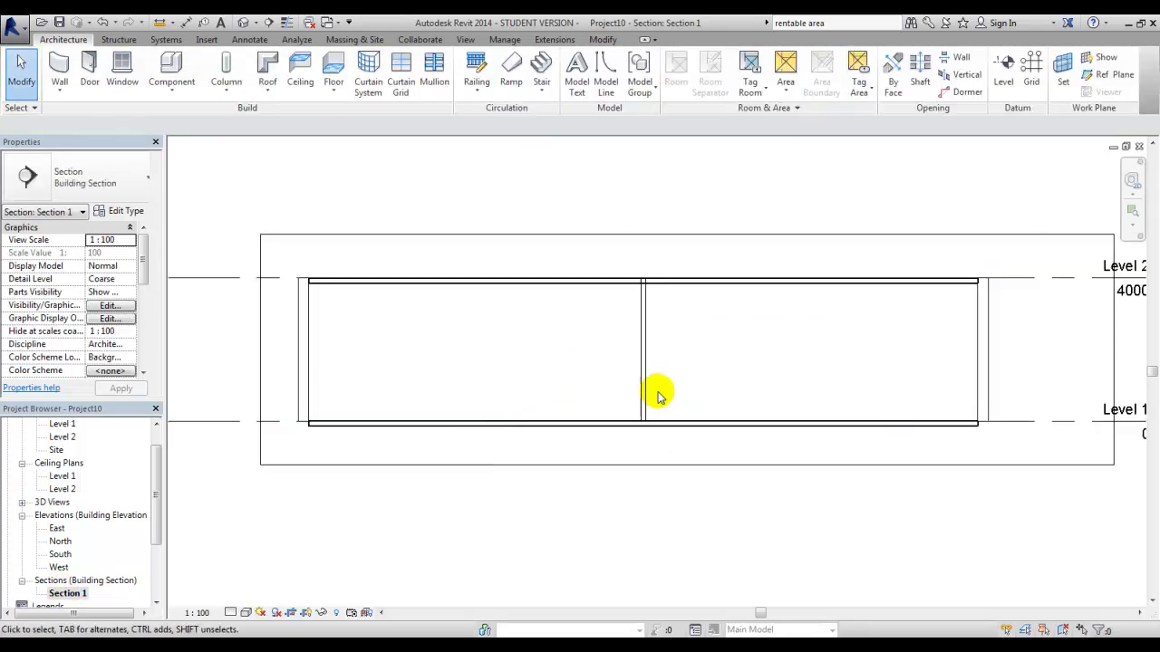
left_click(511, 324)
scroll(460, 345, "up", 1)
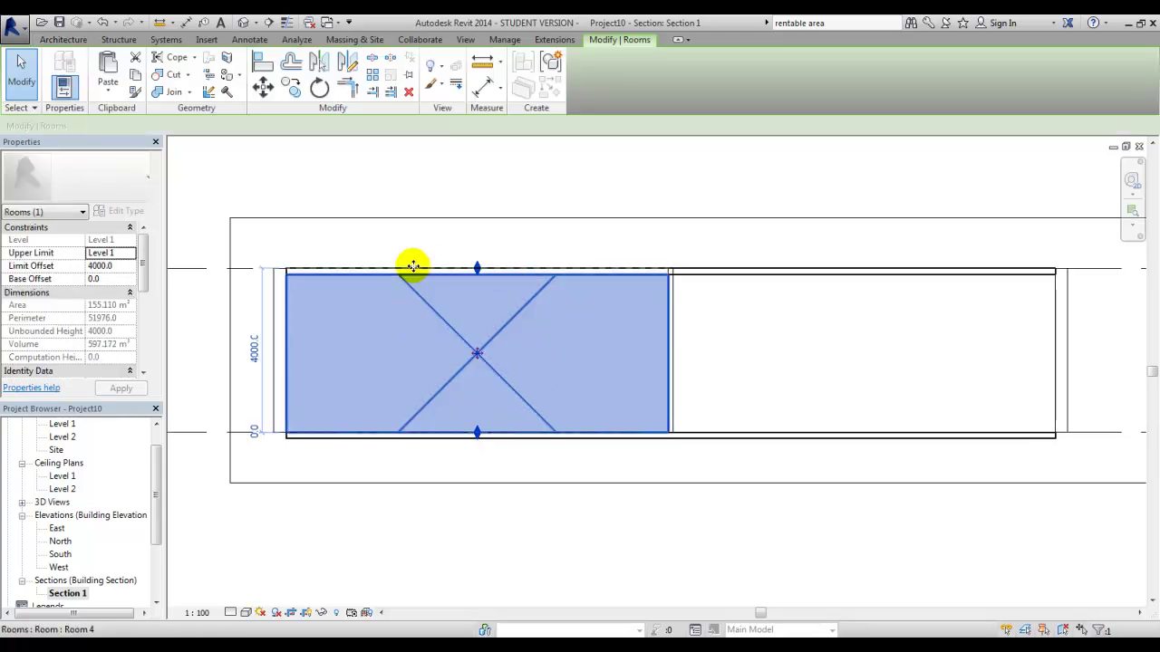
scroll(369, 312, "up", 1)
scroll(367, 335, "up", 1)
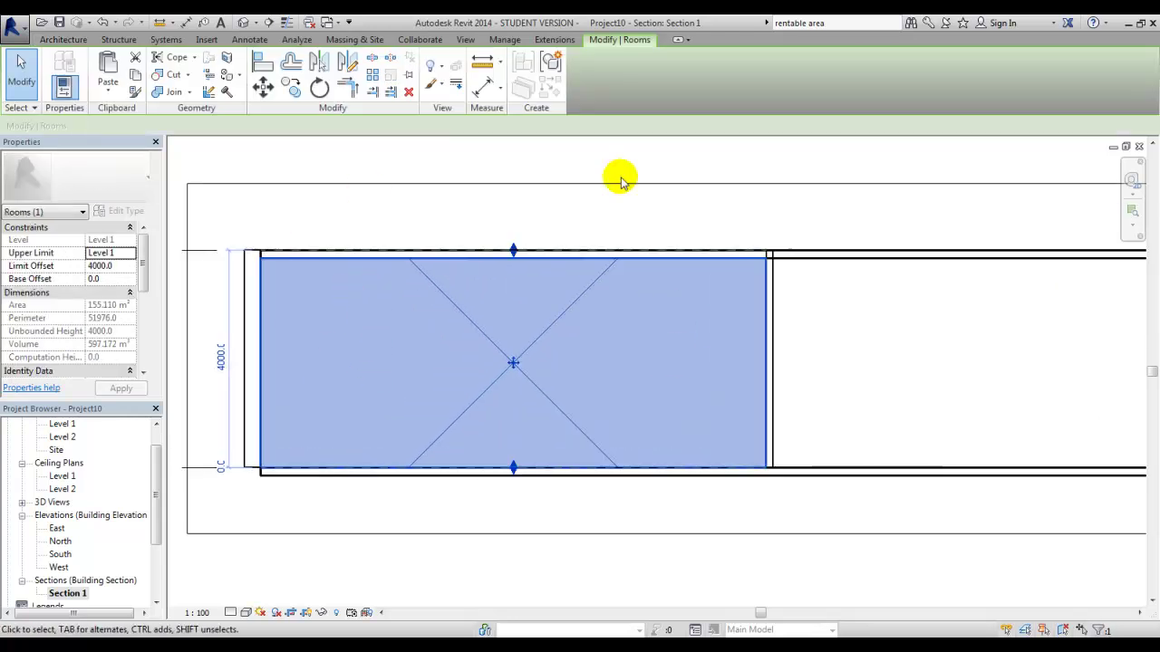
scroll(475, 281, "down", 1)
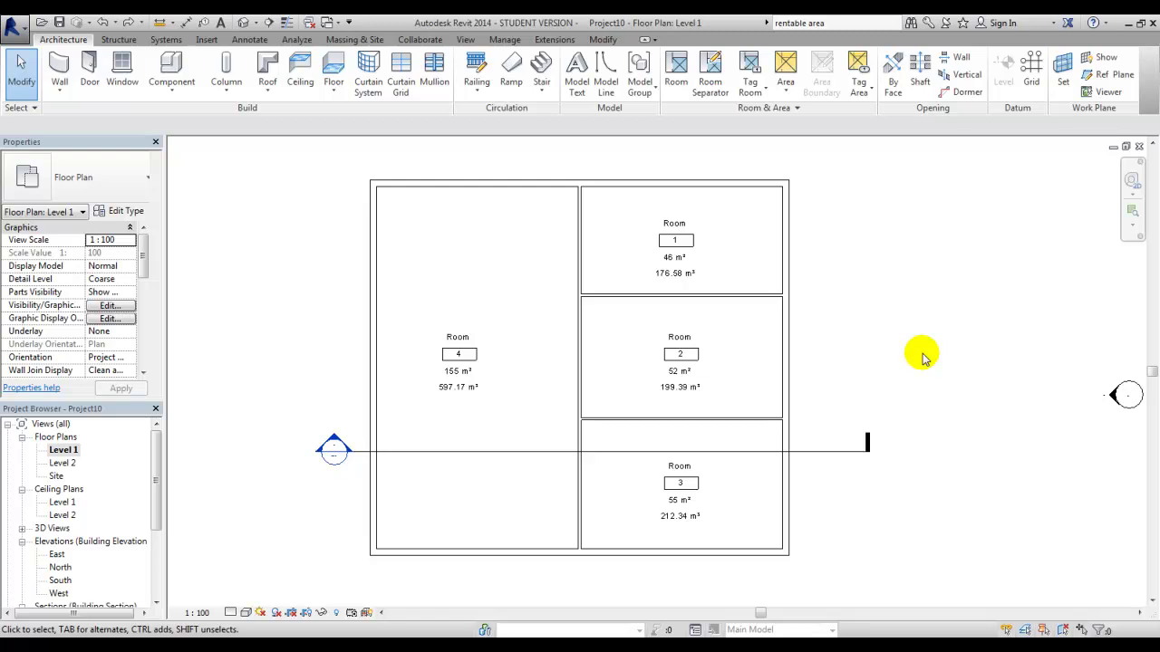
- Rename the top-right, middle and bottom rooms to Test, Test 2 and Test 3
left_click(674, 226)
left_click(675, 223)
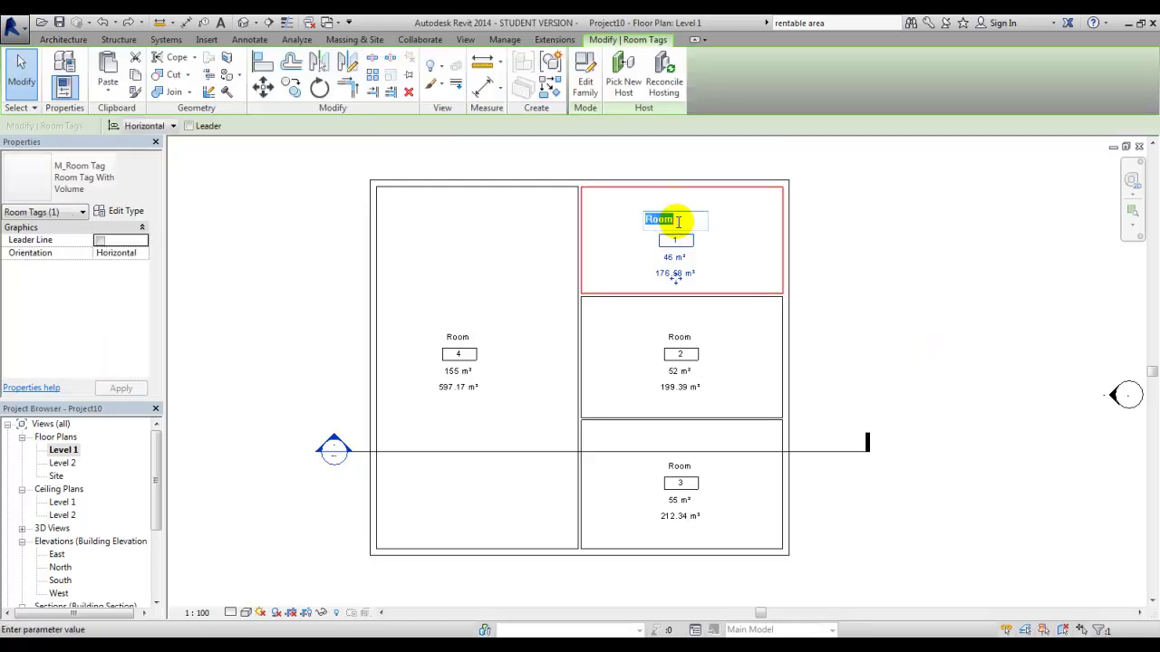
type("Test")
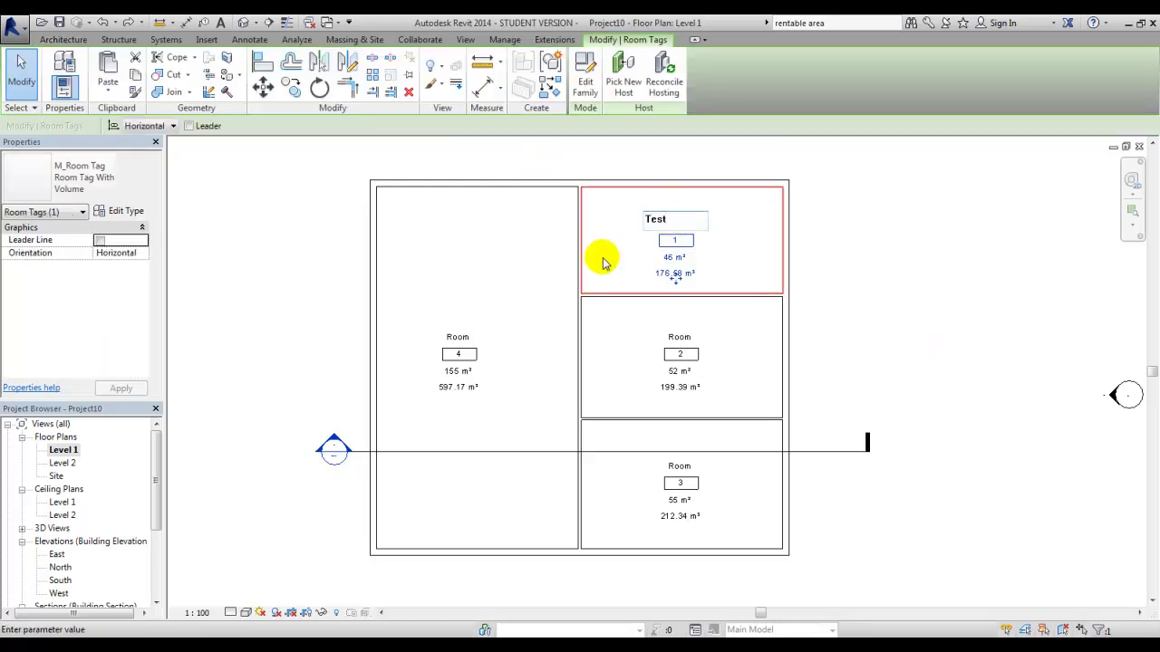
left_click(682, 342)
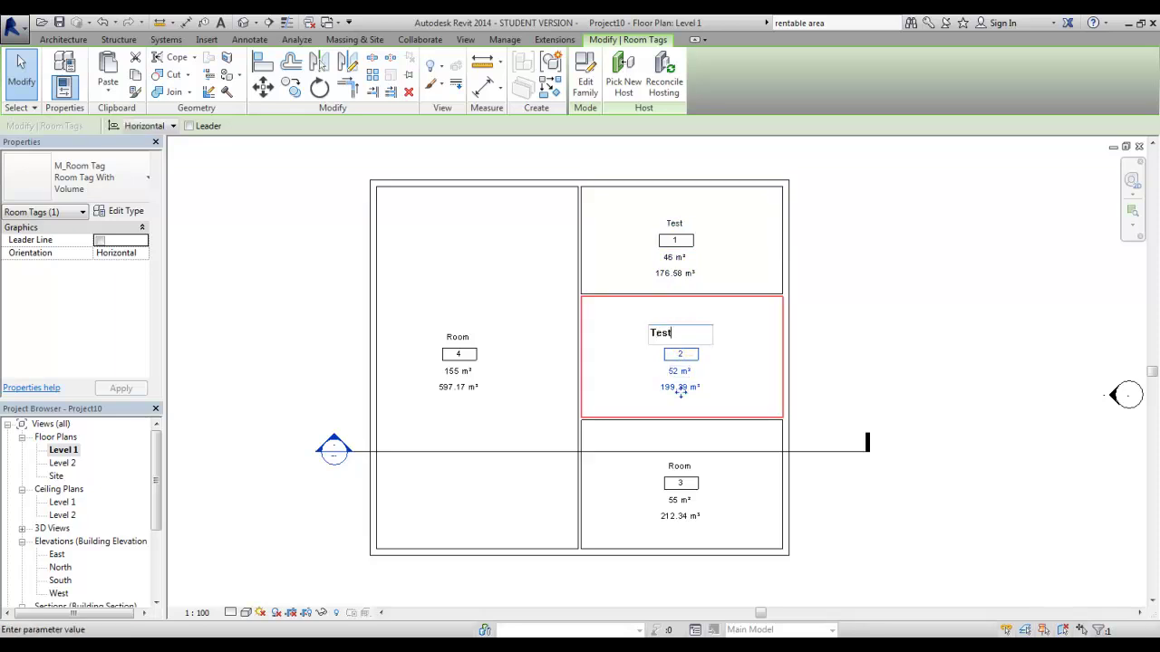
left_click(678, 466)
left_click(693, 465)
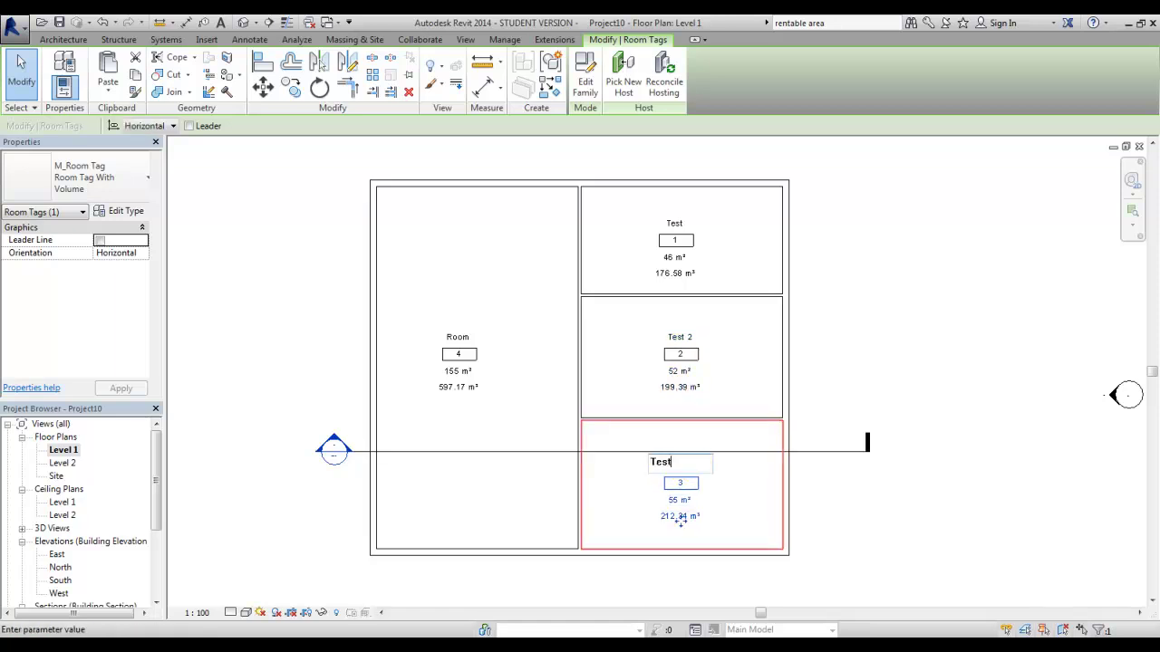
key("Return")
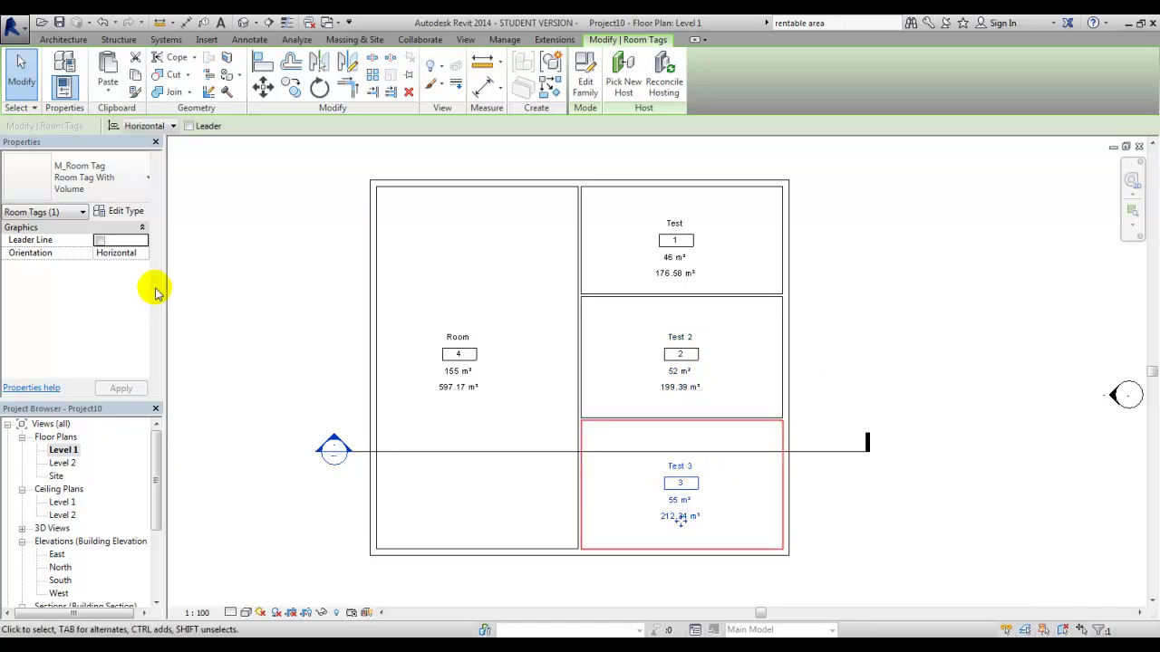
- Duplicate the Level 1 plan without tags and name the copy 'Level 1 (color scheme)'
right_click(64, 450)
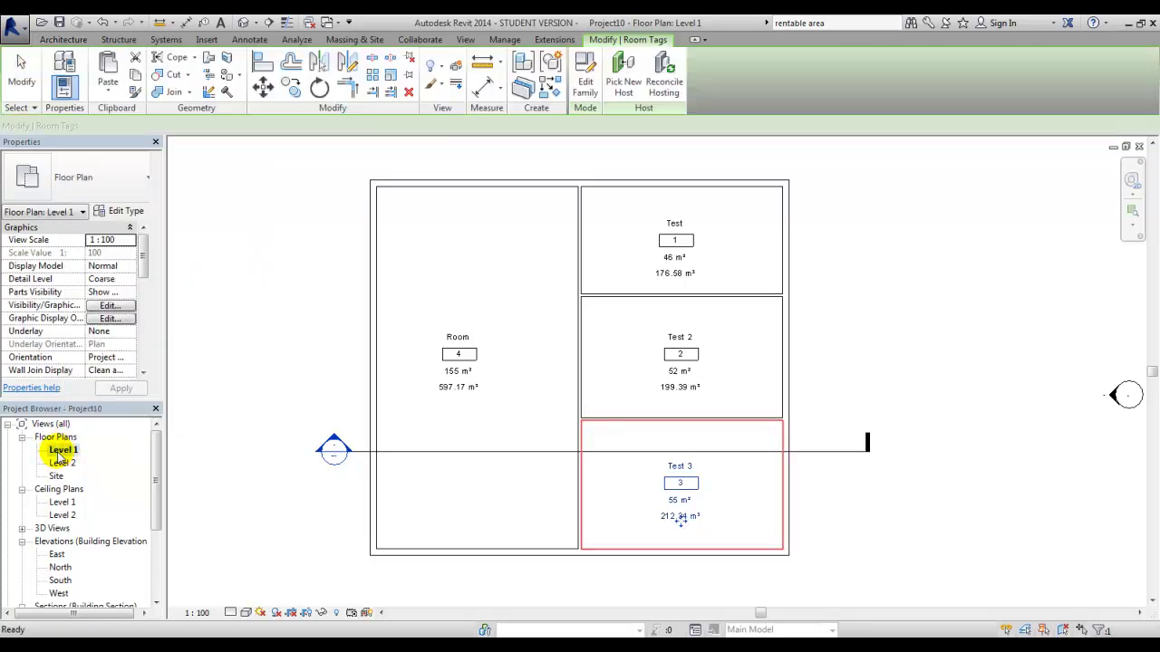
right_click(63, 450)
mouse_move(243, 264)
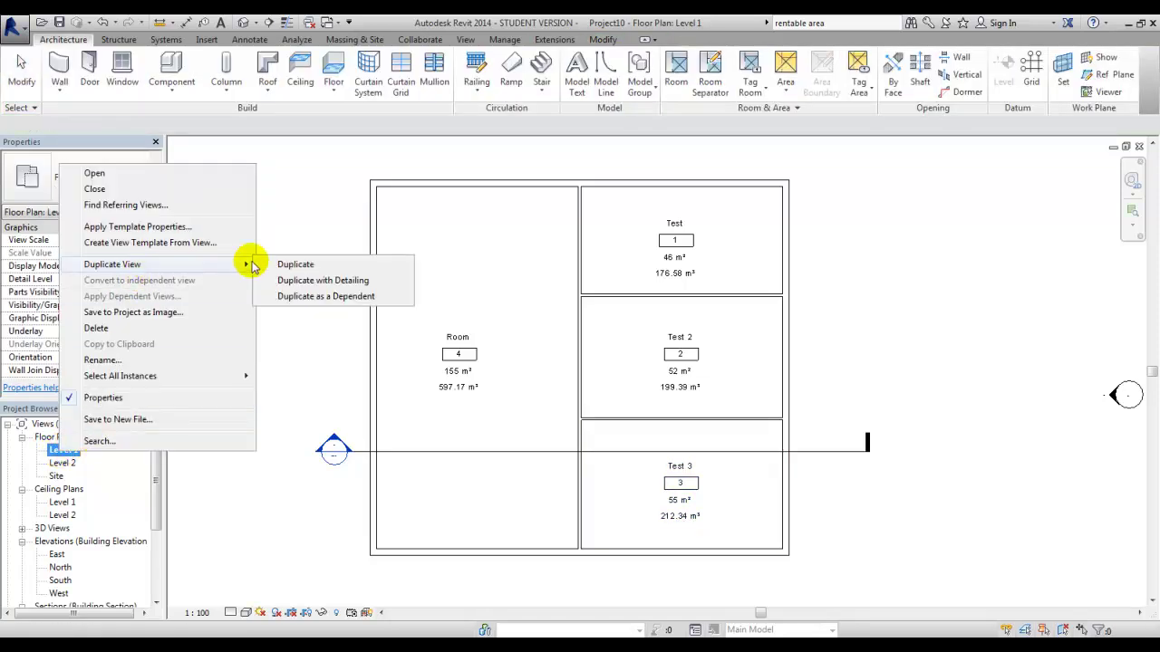
left_click(294, 261)
left_click(89, 452)
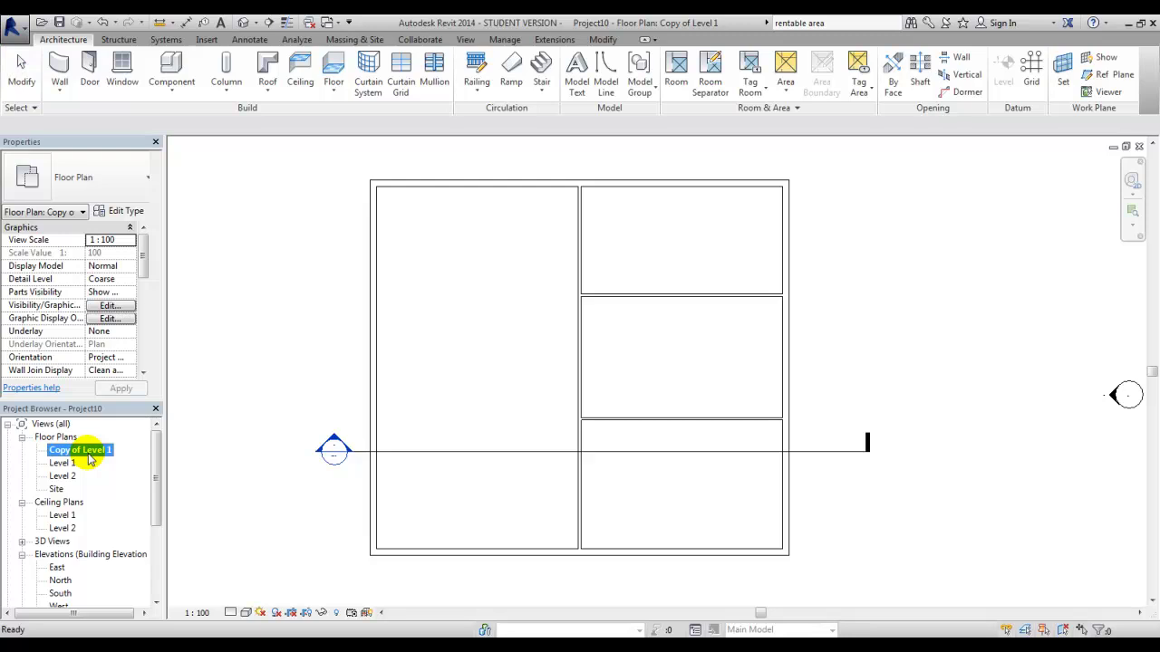
key("F2")
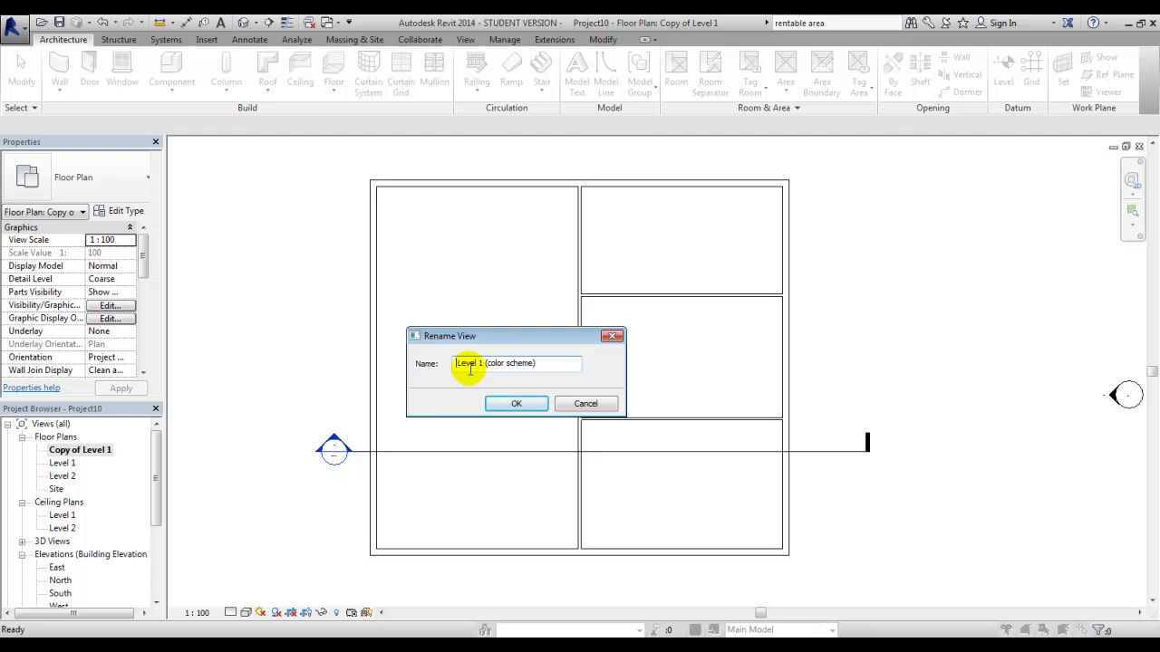
left_click(493, 402)
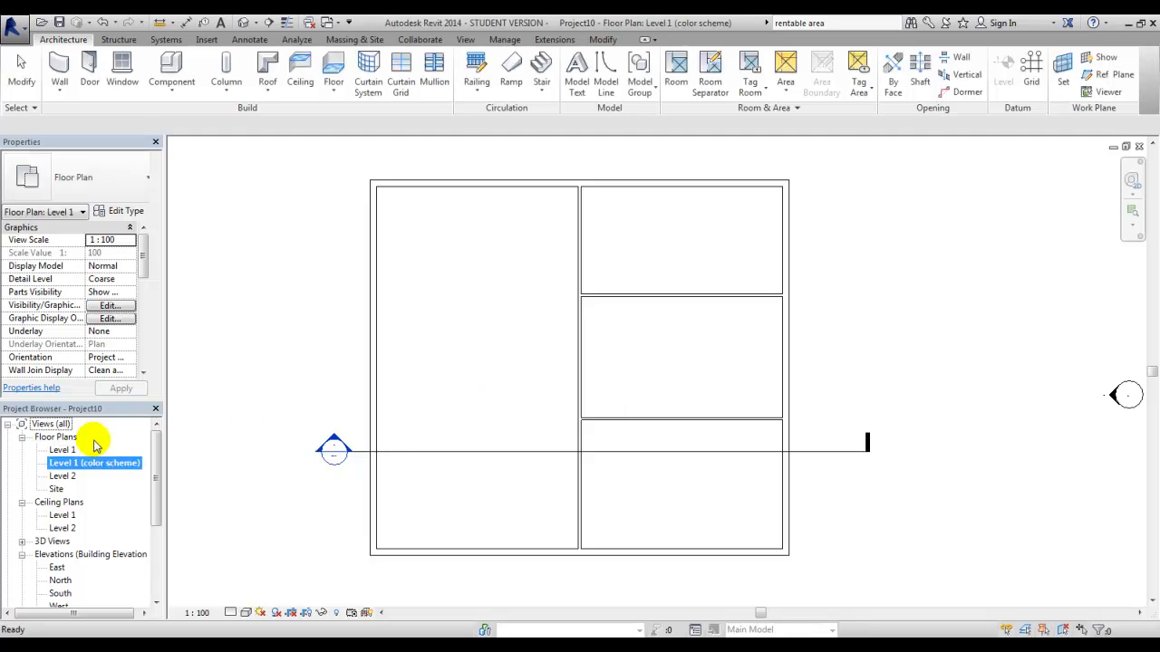
- Apply the Rooms category's Name color scheme to this plan view
scroll(140, 272, "down", 5)
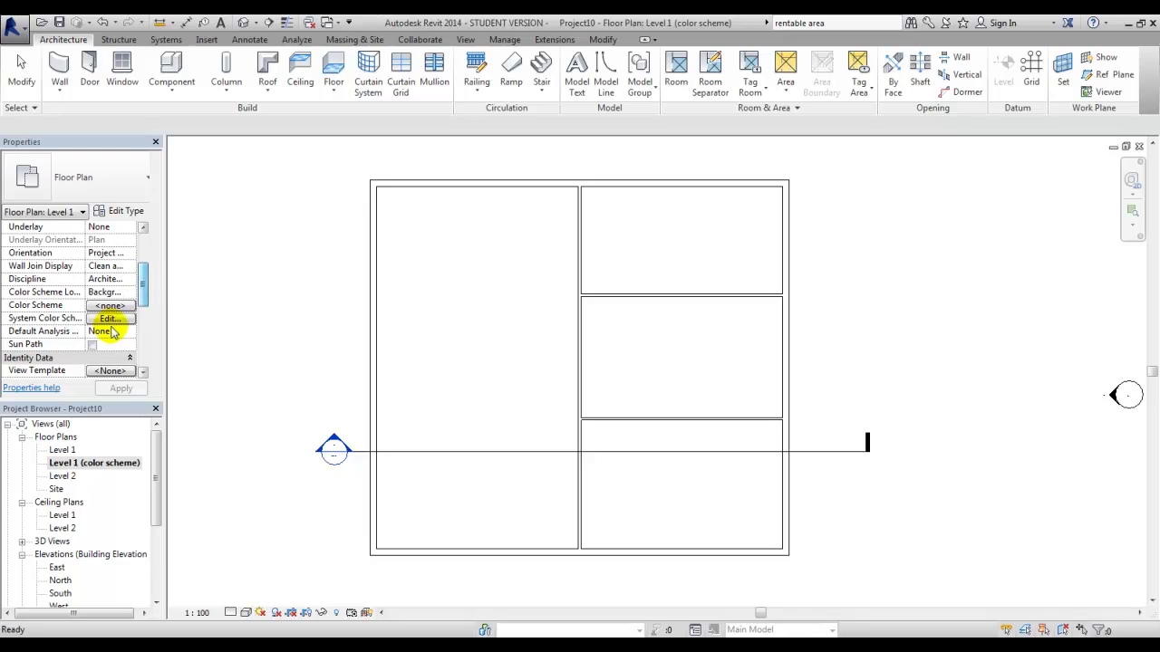
left_click(109, 308)
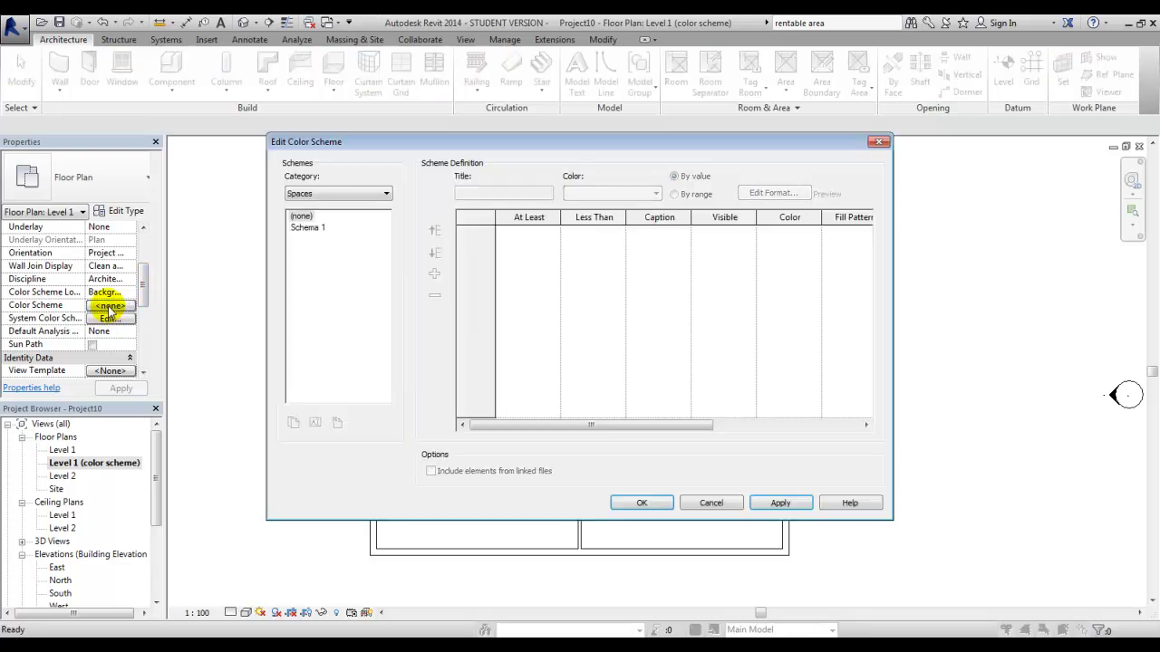
left_click(303, 193)
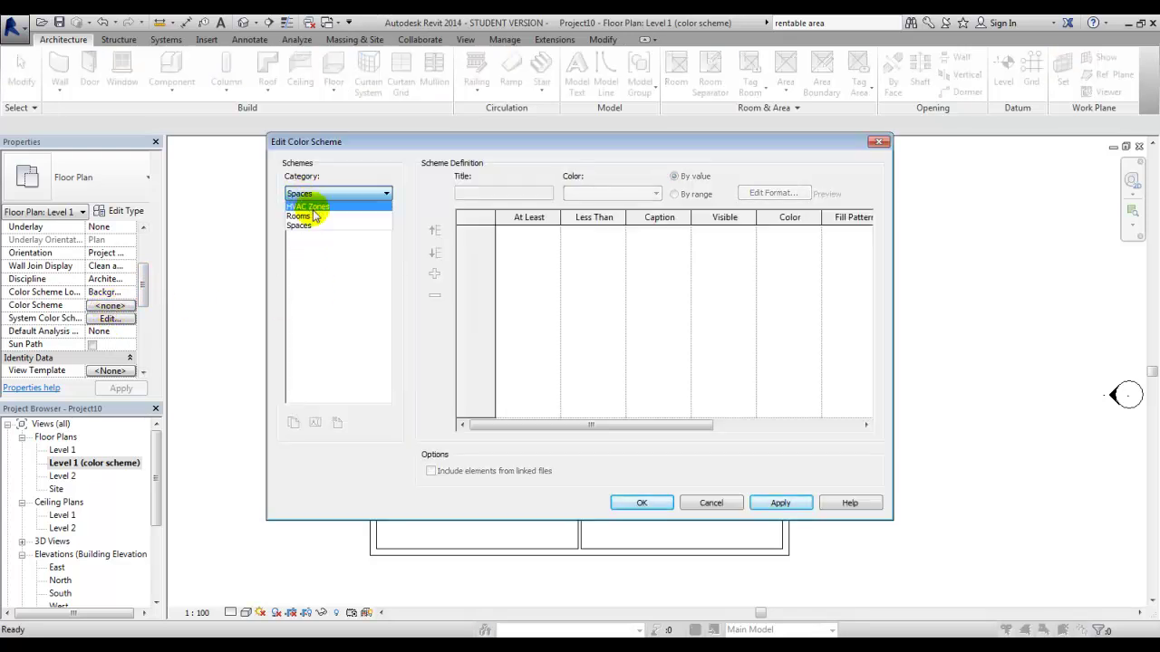
left_click(302, 212)
left_click(298, 228)
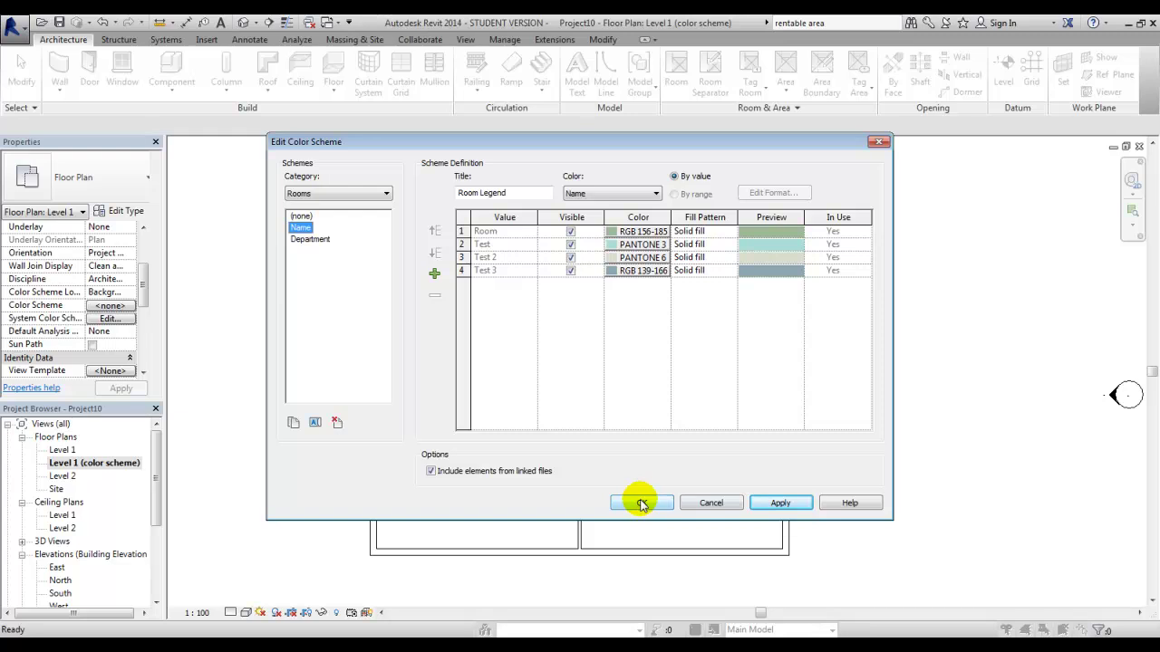
left_click(508, 245)
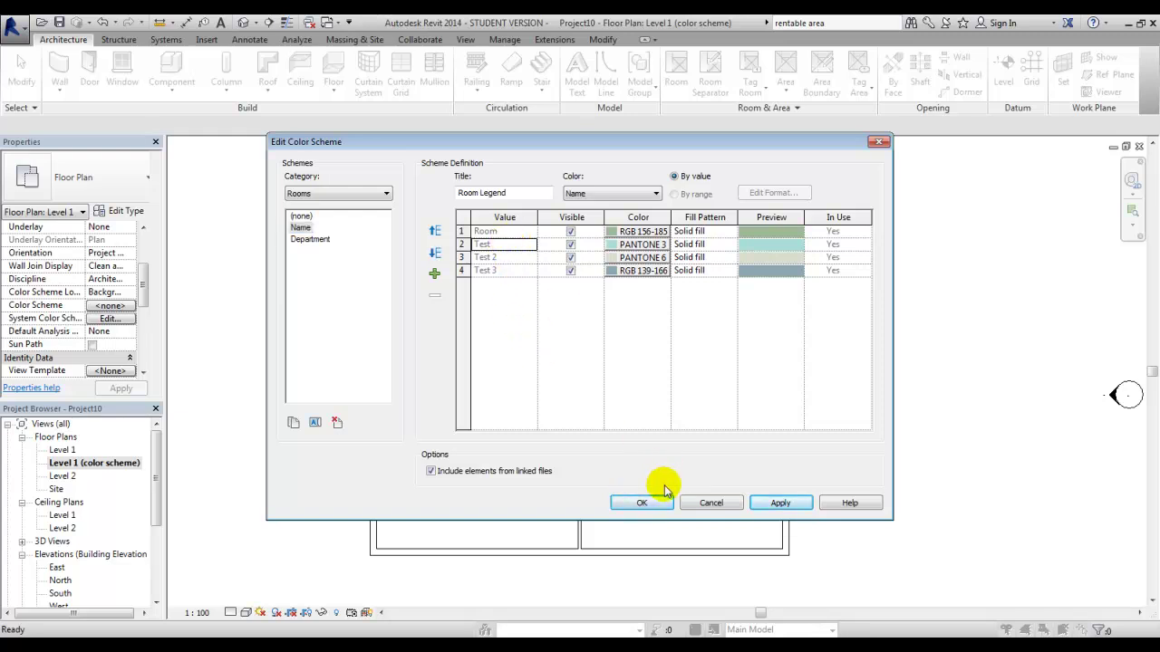
left_click(642, 503)
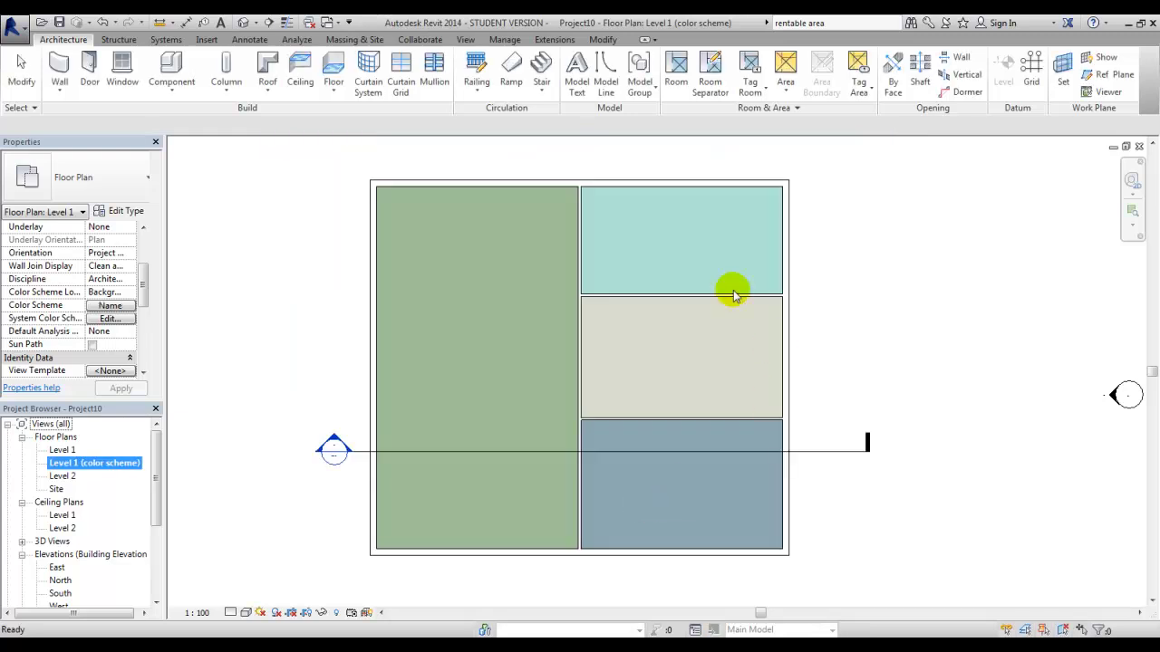
- Place room tags in the top-right and middle rooms
left_click(750, 90)
left_click(760, 116)
left_click(673, 240)
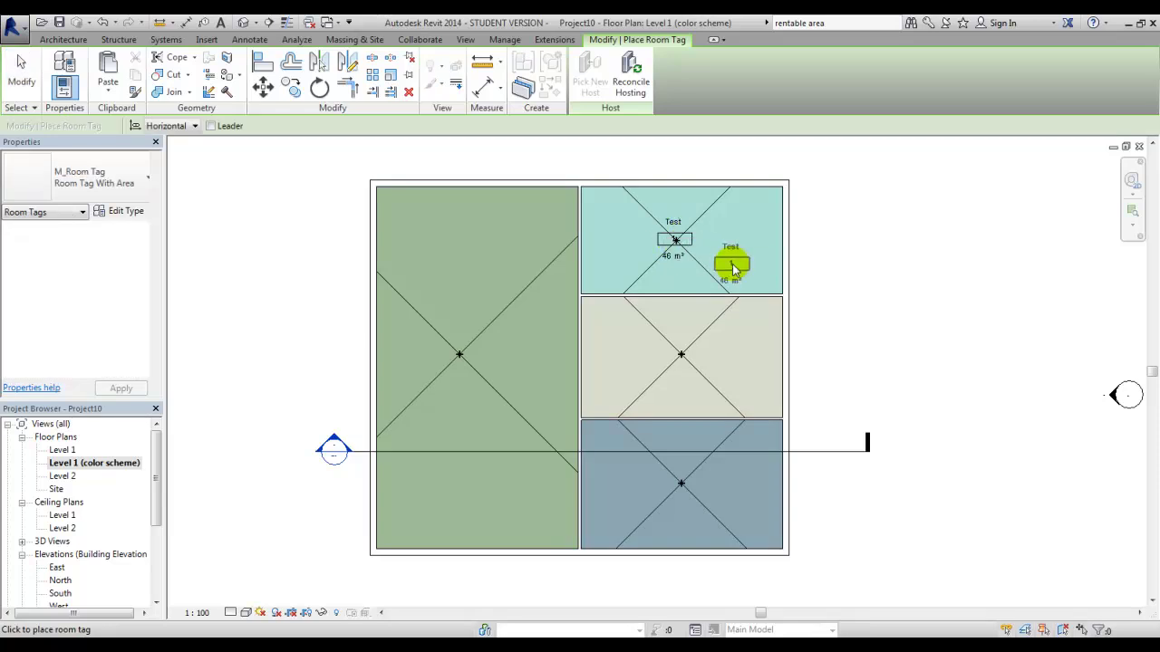
key("Escape")
key("Escape")
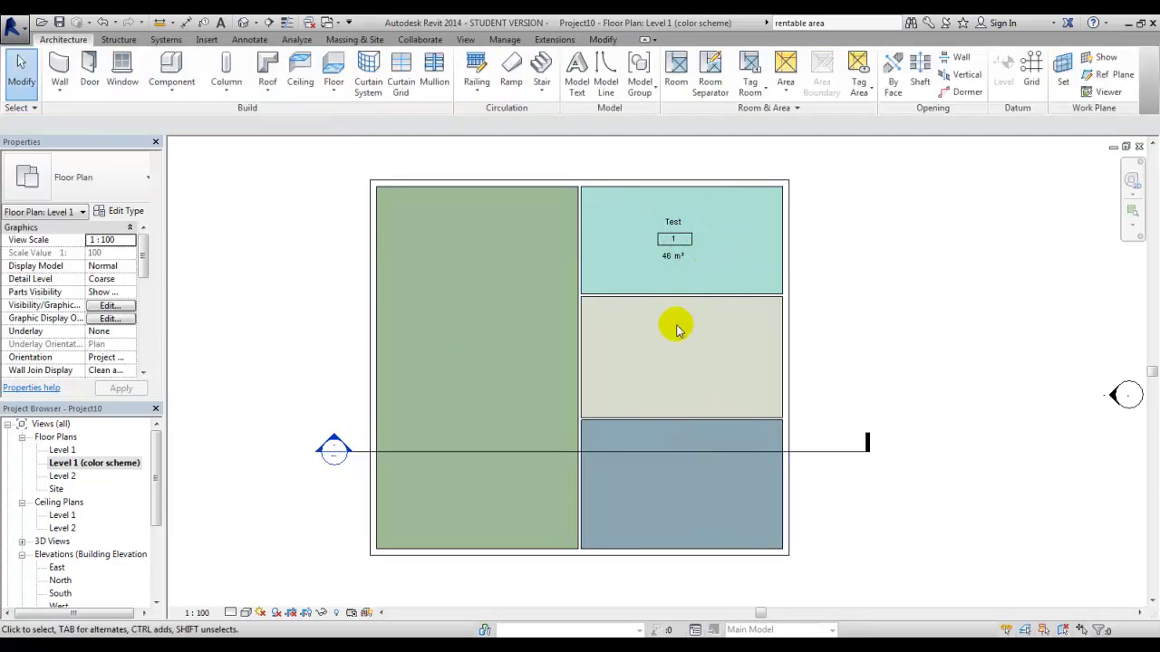
left_click(750, 73)
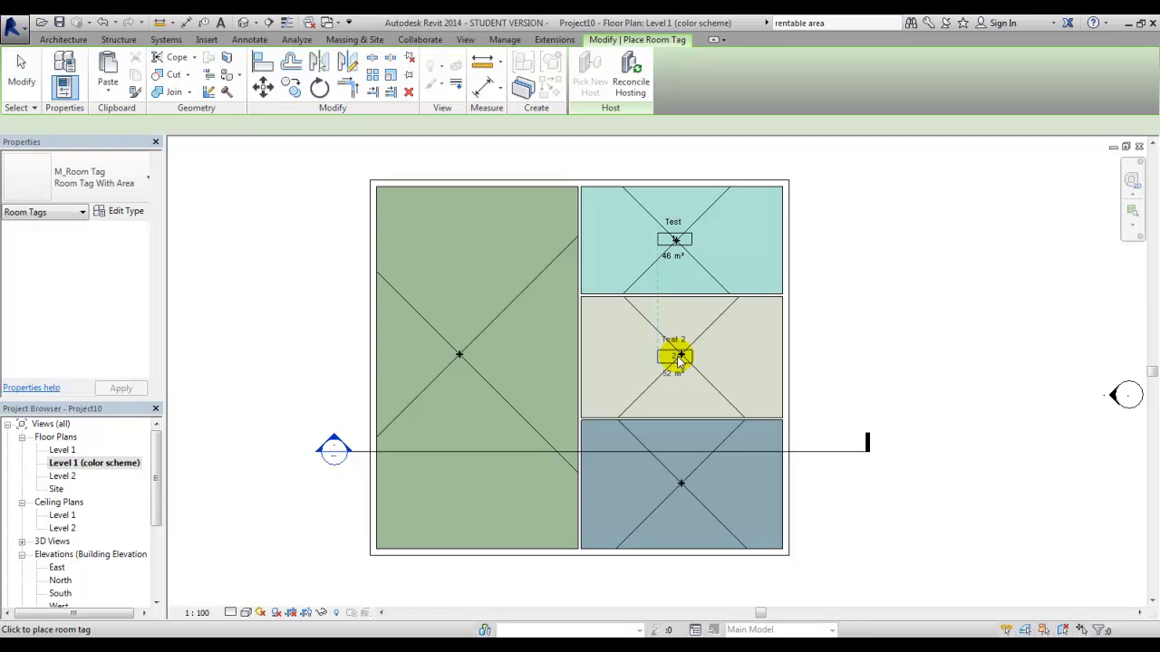
left_click(679, 353)
key("Escape")
key("Escape")
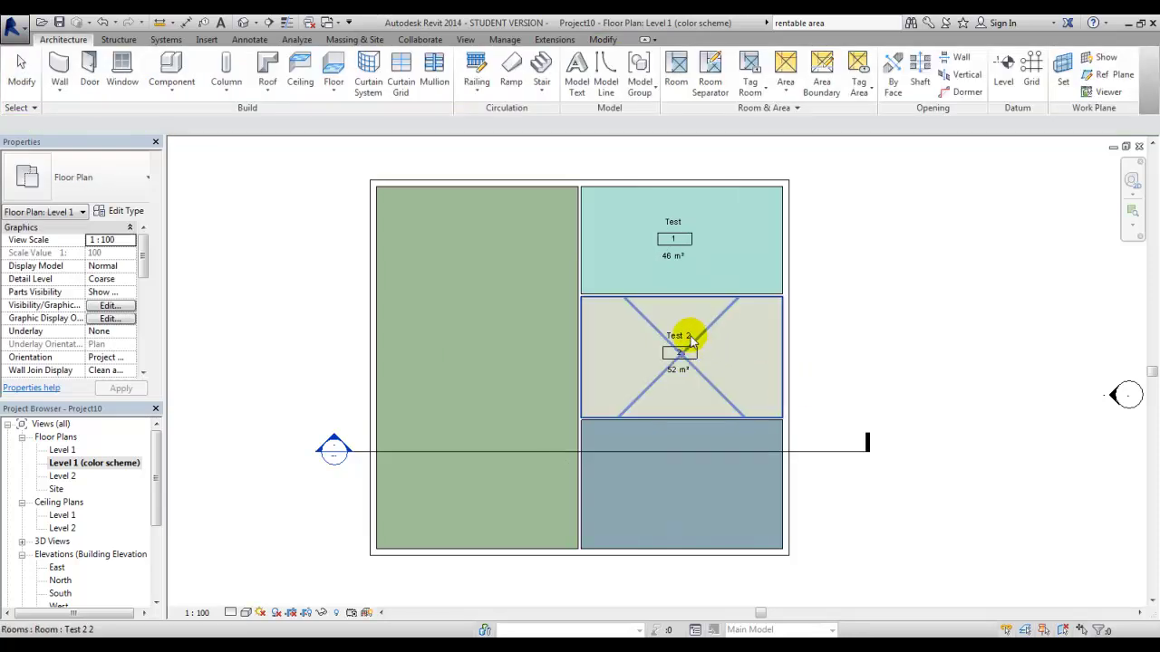
- Rename the middle room from Test 2 to Test
left_click(686, 337)
left_click(688, 336)
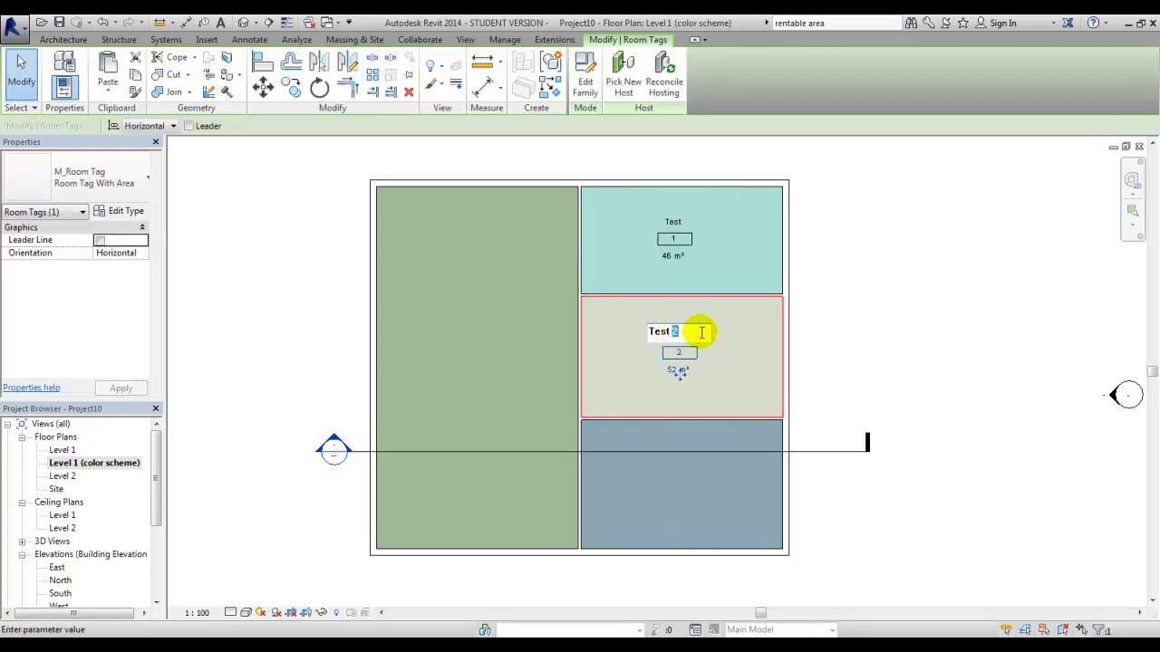
left_click(700, 337)
left_click(910, 306)
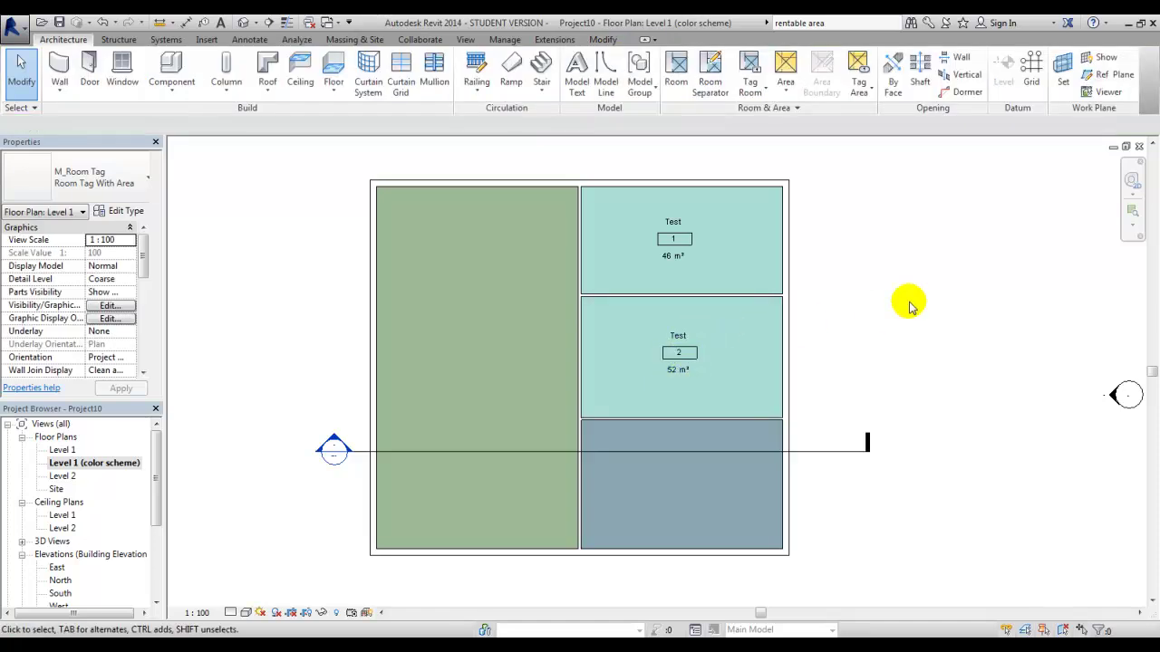